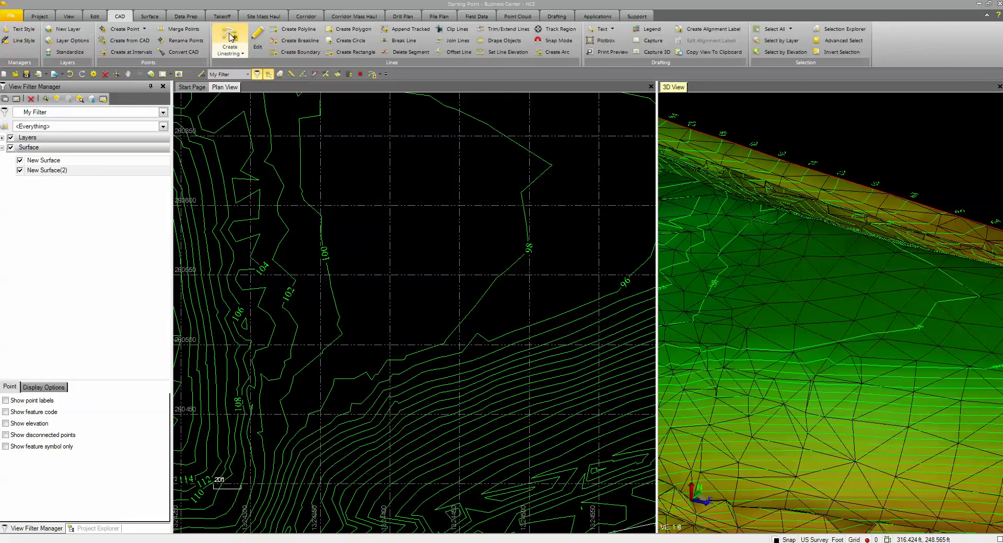
- Create a sharp linestring named Building on layer $STK-BLDG and start it at point ID 1000
click(230, 38)
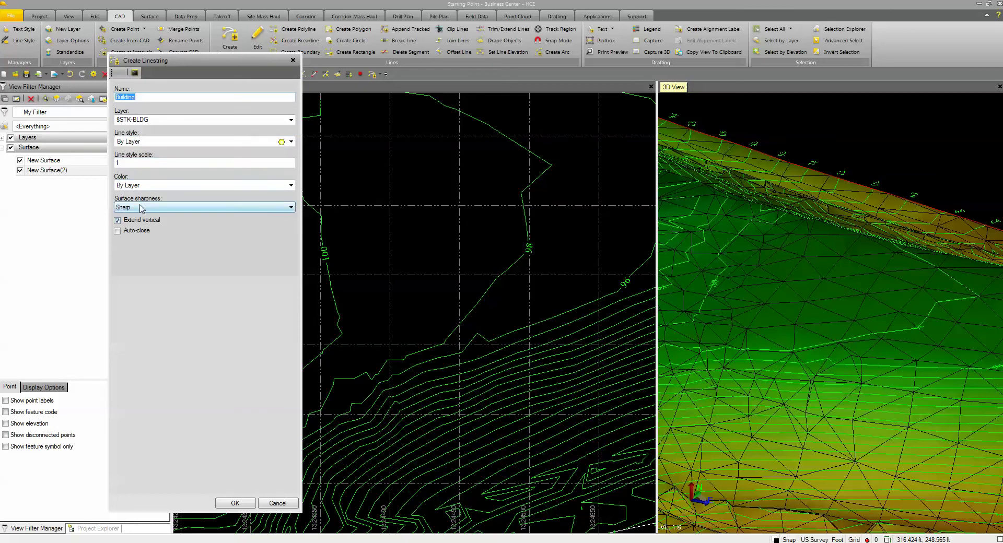
click(230, 503)
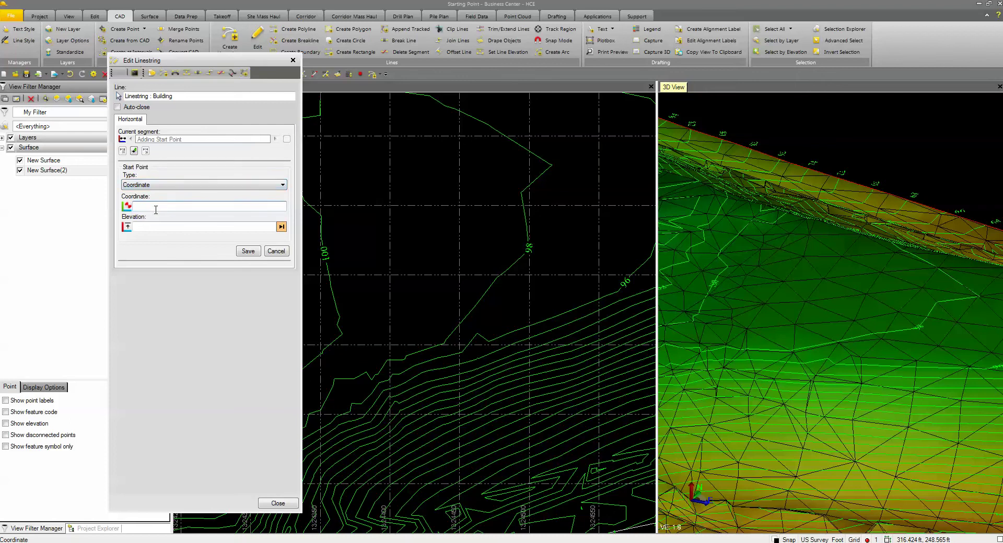
click(283, 184)
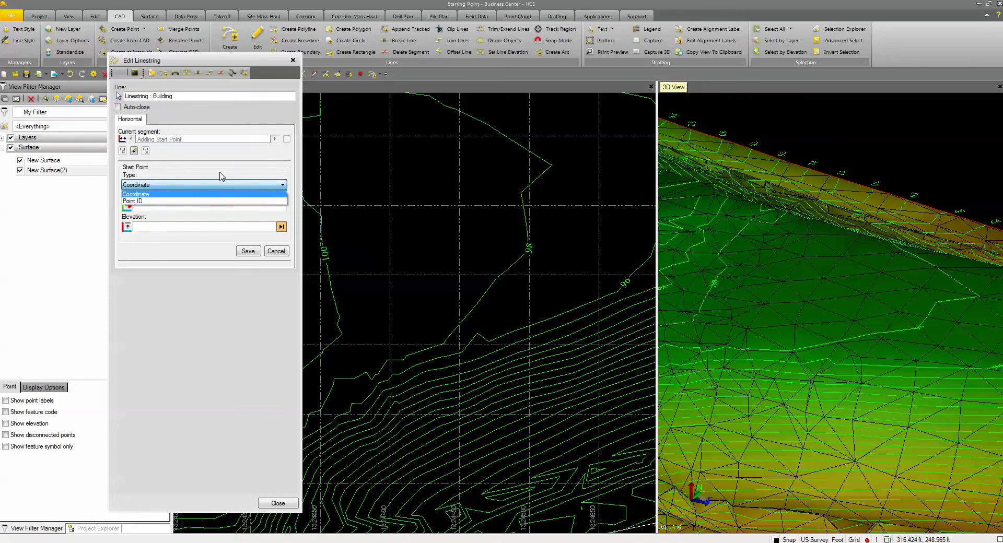
click(218, 206)
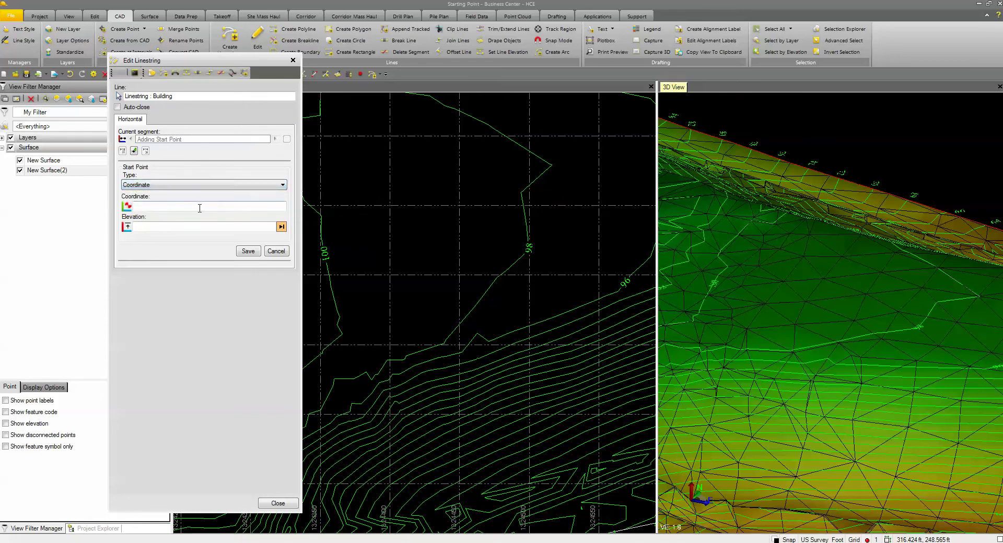
click(187, 186)
click(172, 201)
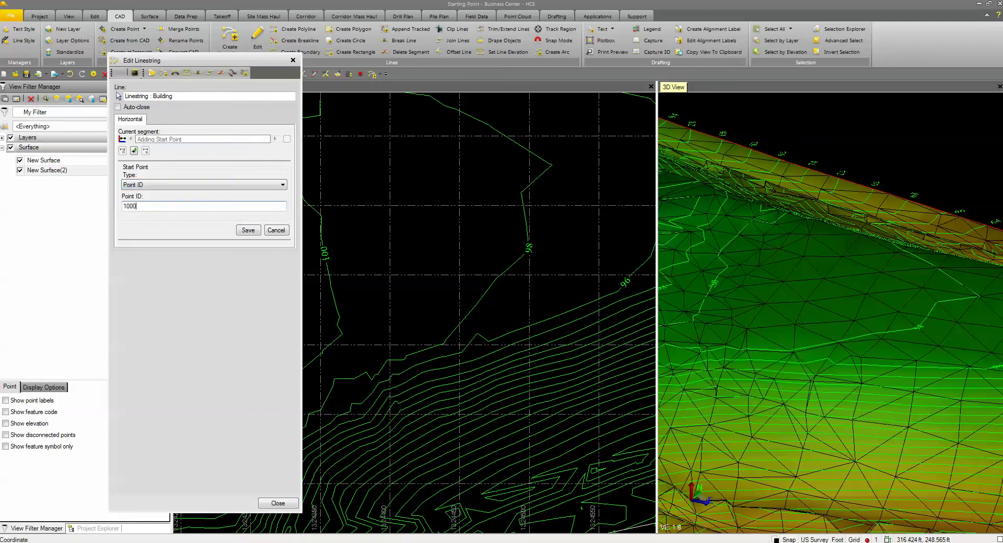
click(248, 231)
- Add a straight segment to the Building linestring that ends at point ID 10001
scroll(564, 239, down, 5)
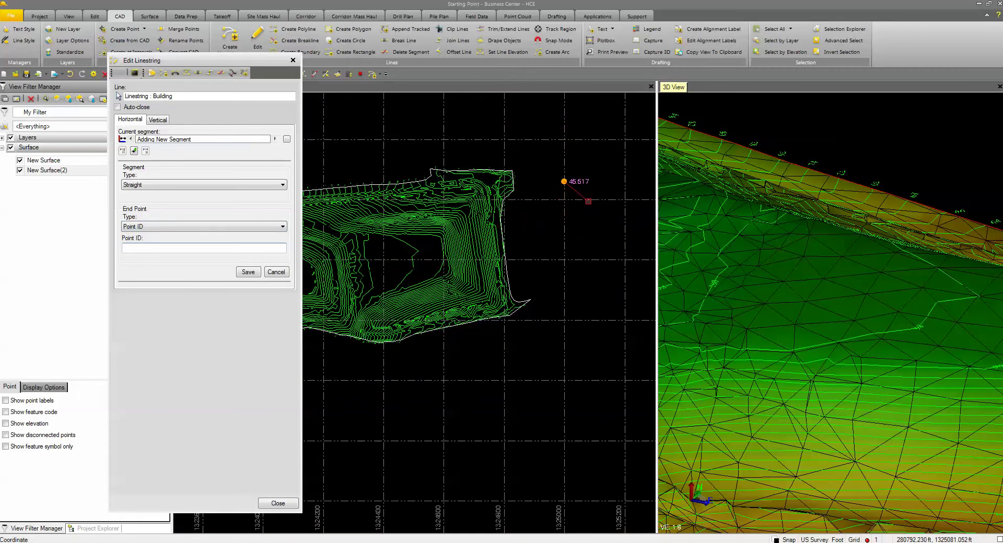
click(177, 252)
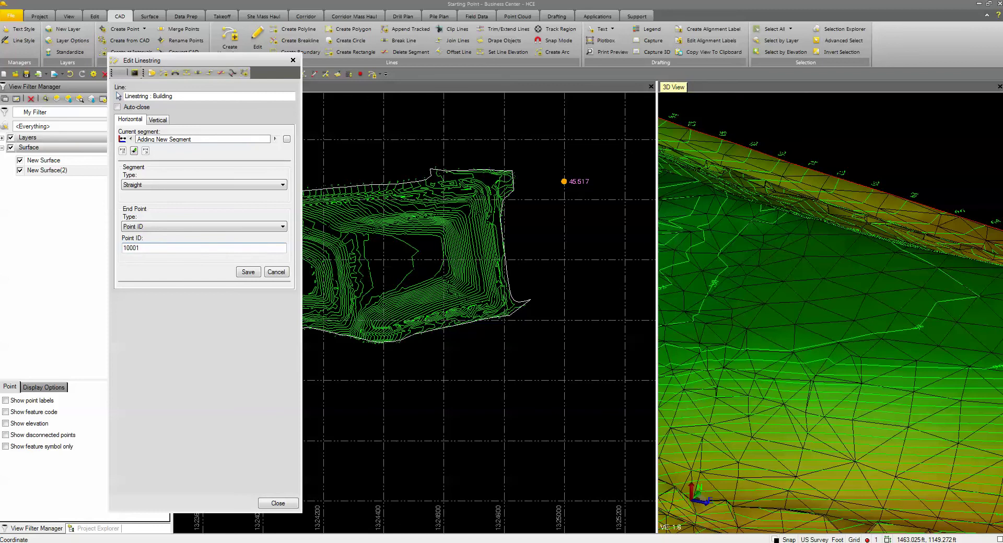
text(1001)
key(Return)
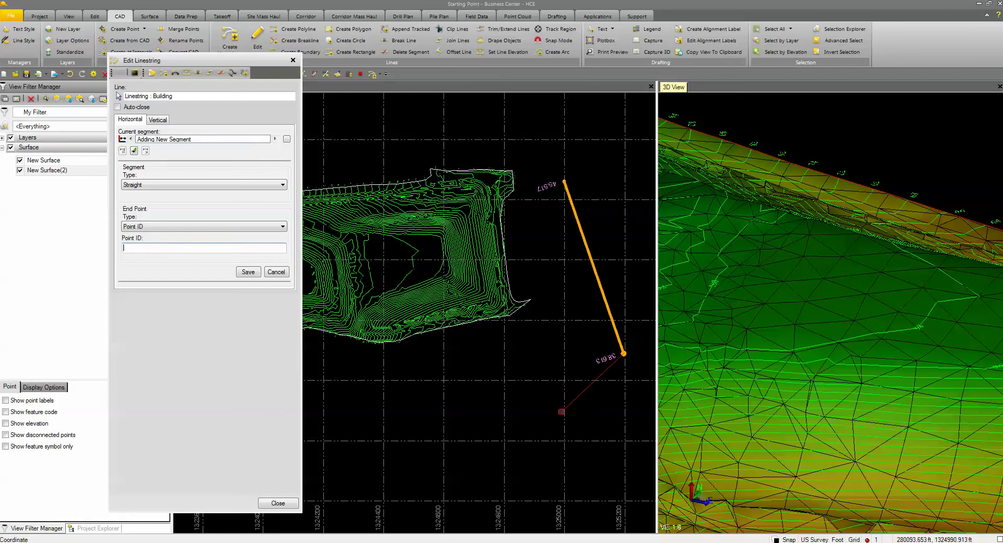
- Begin another Building linestring on layer $STK-BLDG, starting at the southern vertex of the 100 contour
click(163, 74)
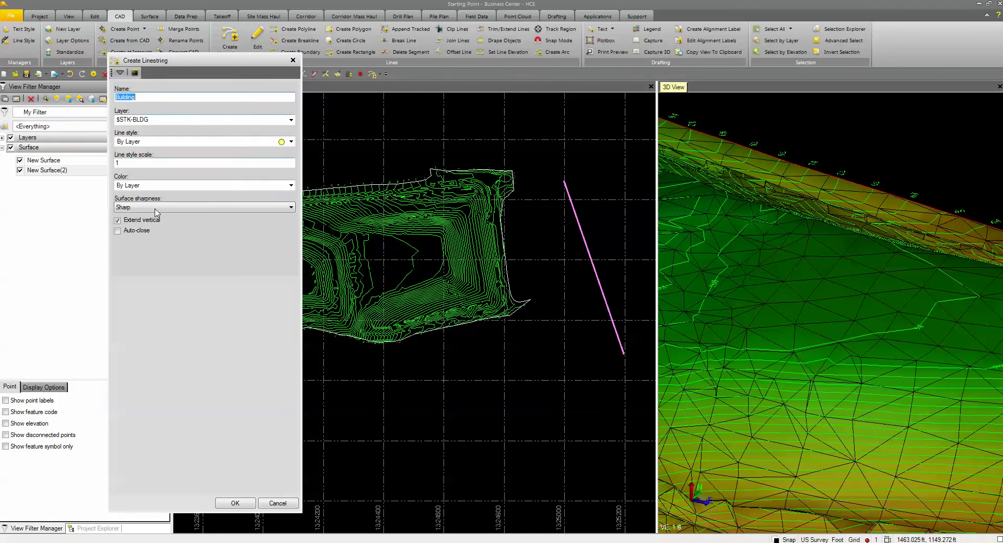
click(234, 502)
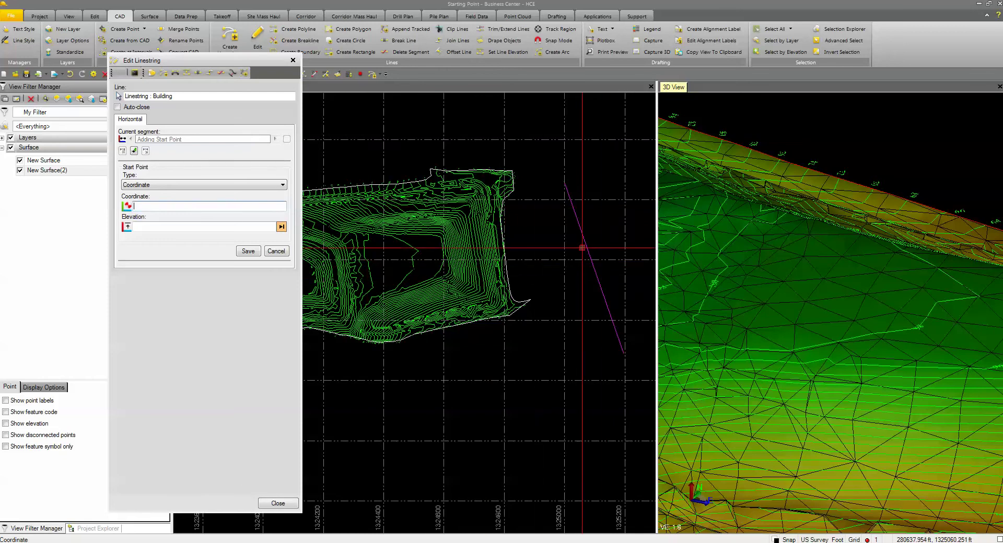
scroll(430, 244, up, 5)
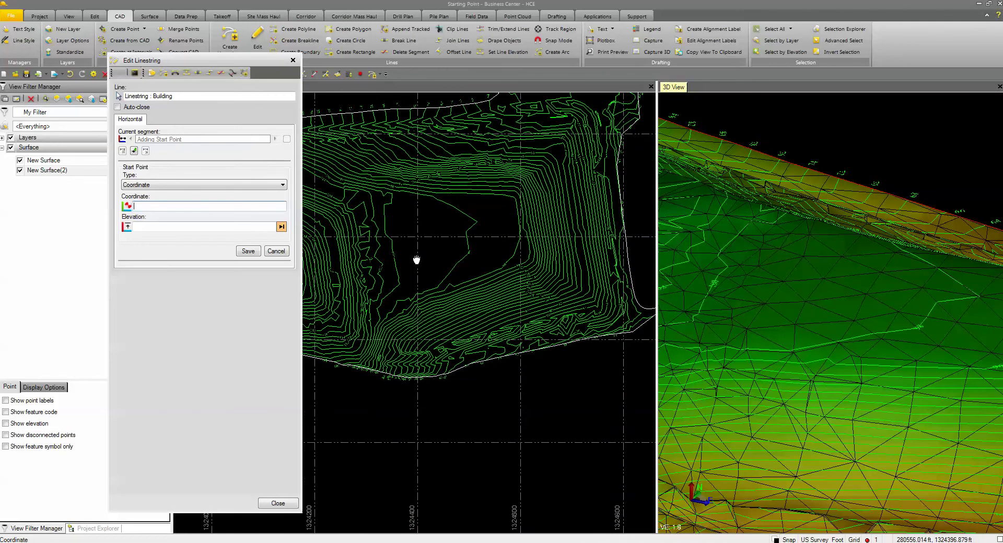
scroll(416, 260, up, 1)
scroll(416, 260, up, 3)
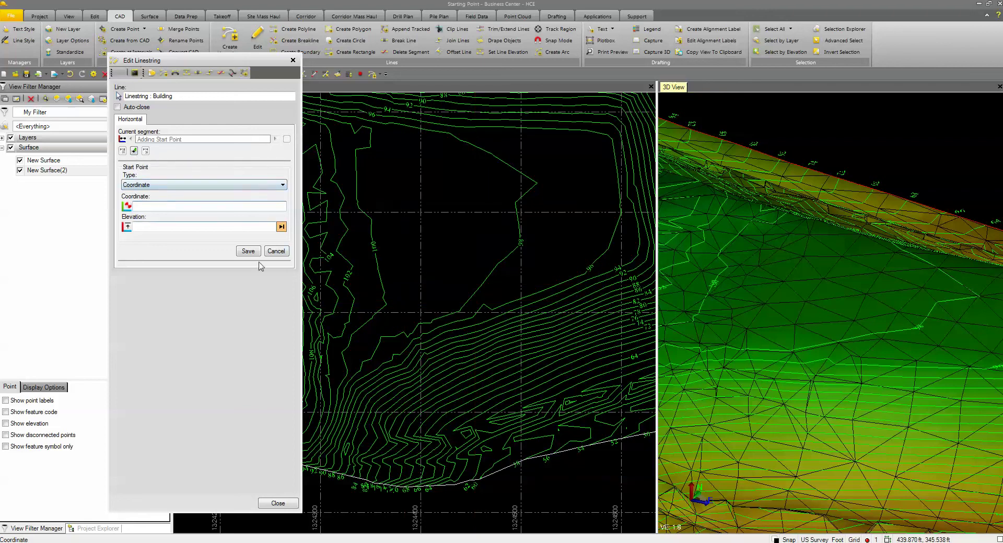
click(386, 306)
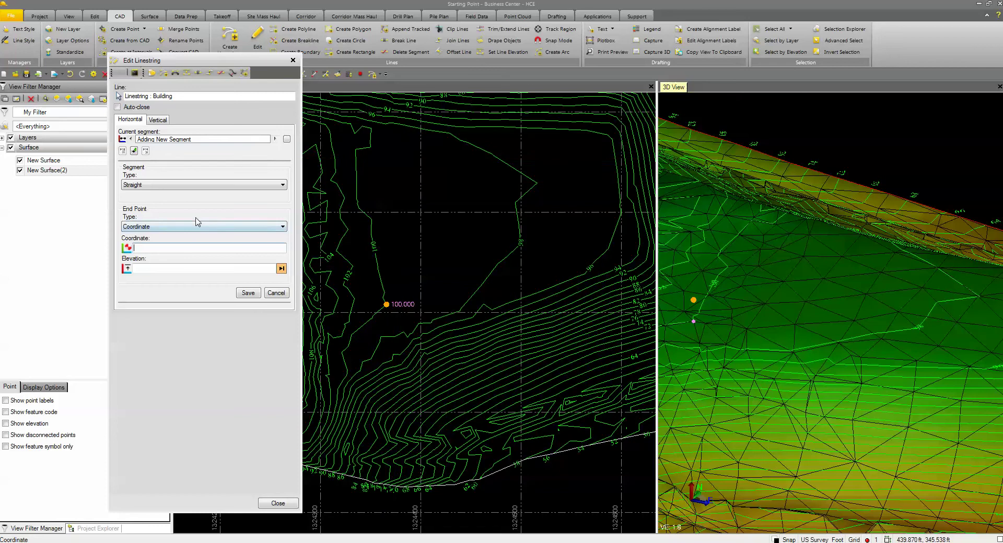
- Add a straight segment running due north from the start point to about 280626.7, 1324366.1, leaving its elevation undefined
click(154, 123)
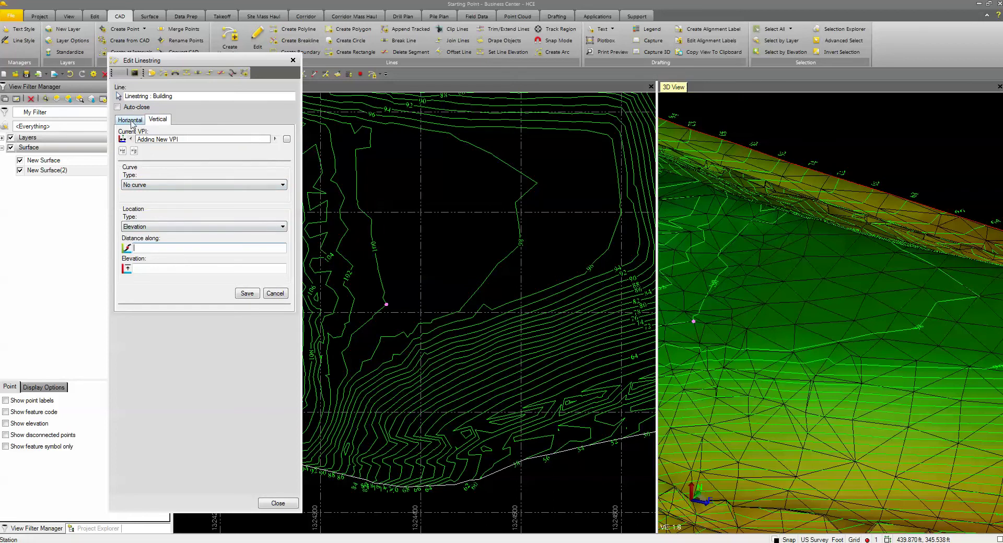
click(131, 120)
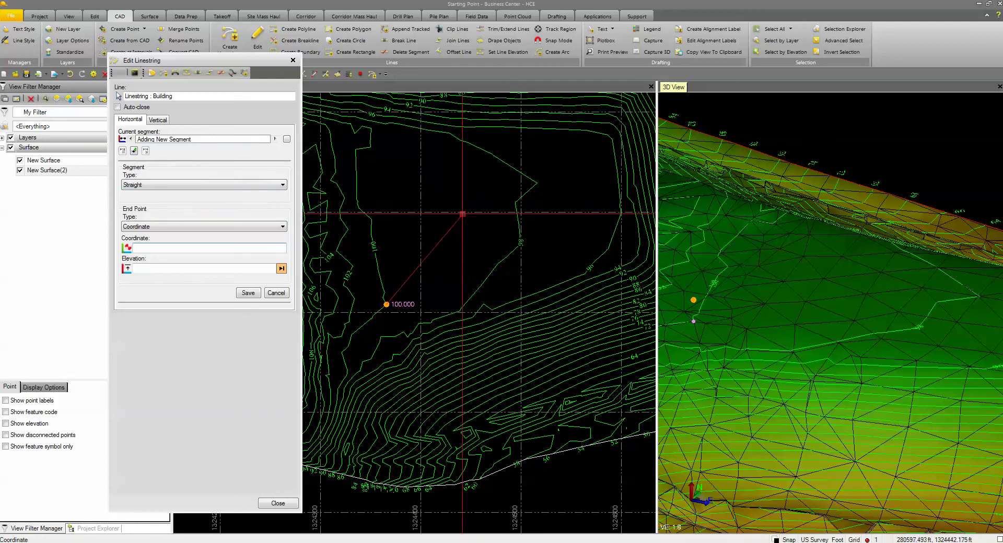
click(386, 184)
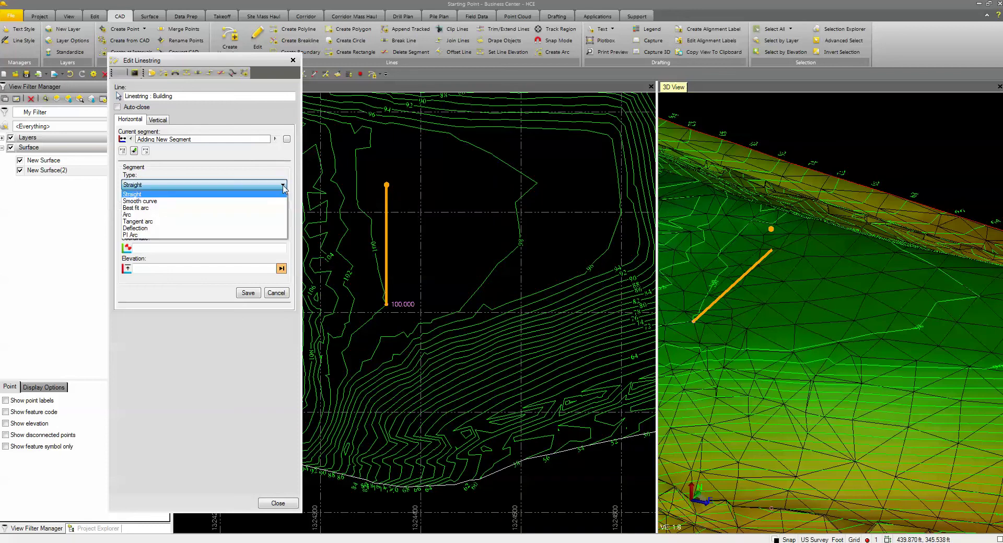
- Add two smooth curve segments bending southeast, the first ending at about 280612.1, 1324420.8
click(157, 202)
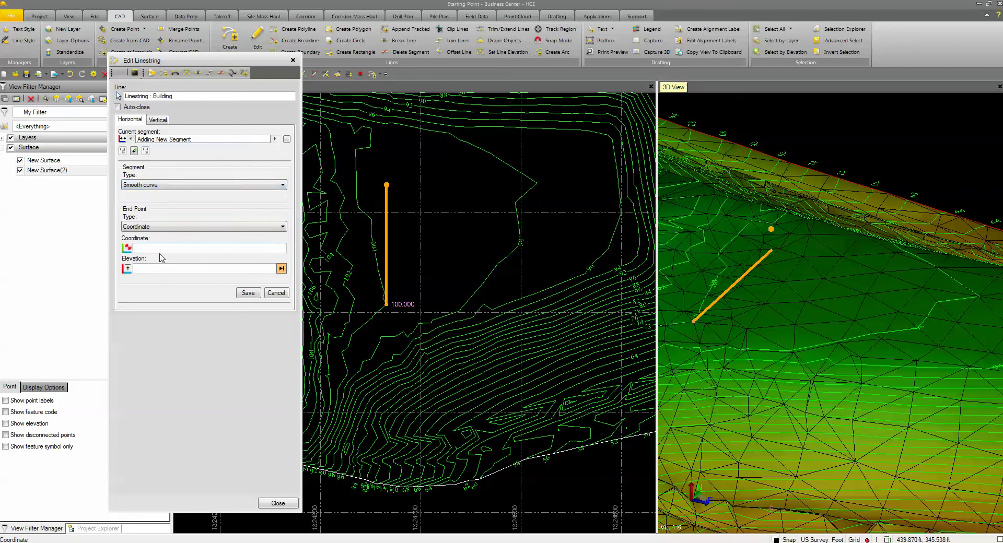
click(441, 199)
click(485, 245)
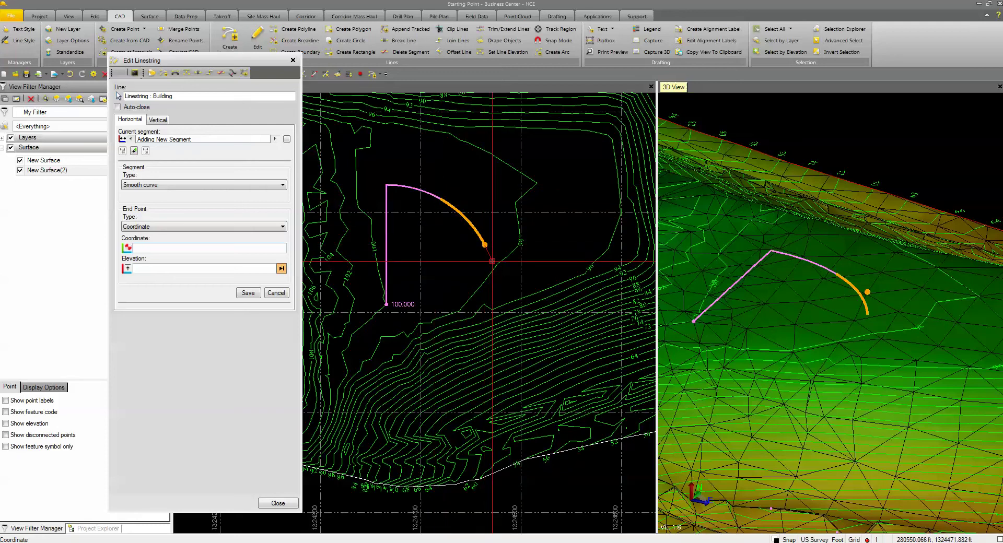
- Delete both smooth curve segments from the linestring
key(Escape)
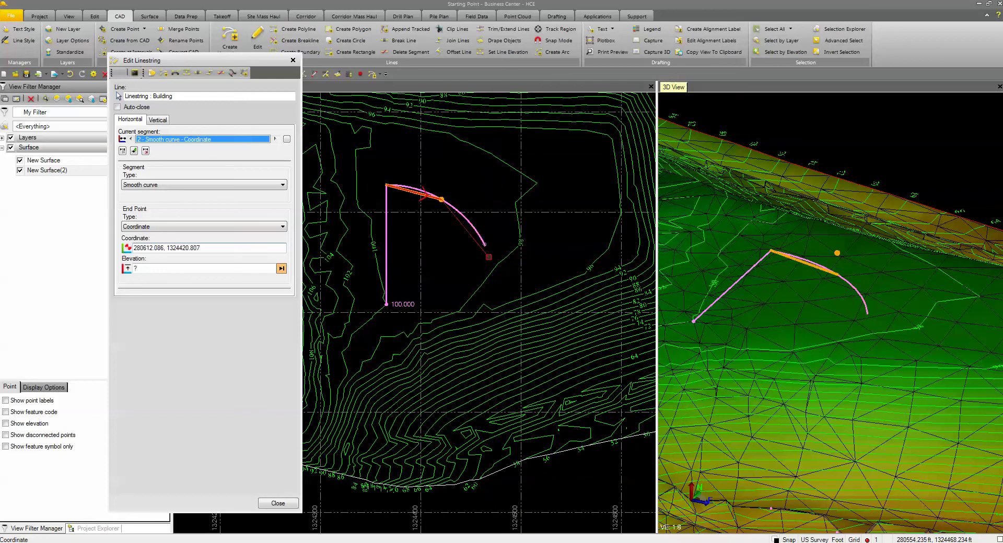
key(Delete)
key(Delete)
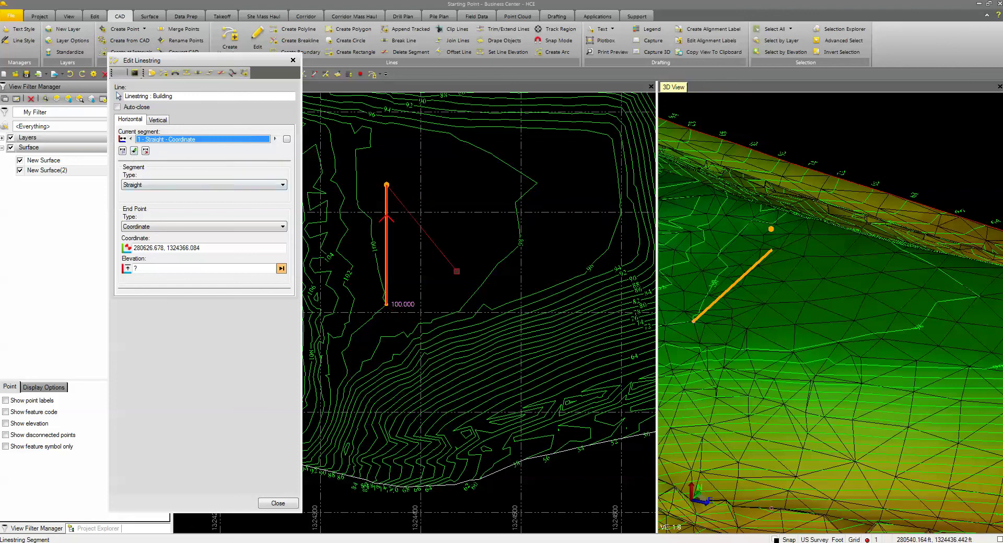
- Insert a straight segment before the existing one, ending at about 280581.3, 1324390.1, and undo the insertion
click(123, 151)
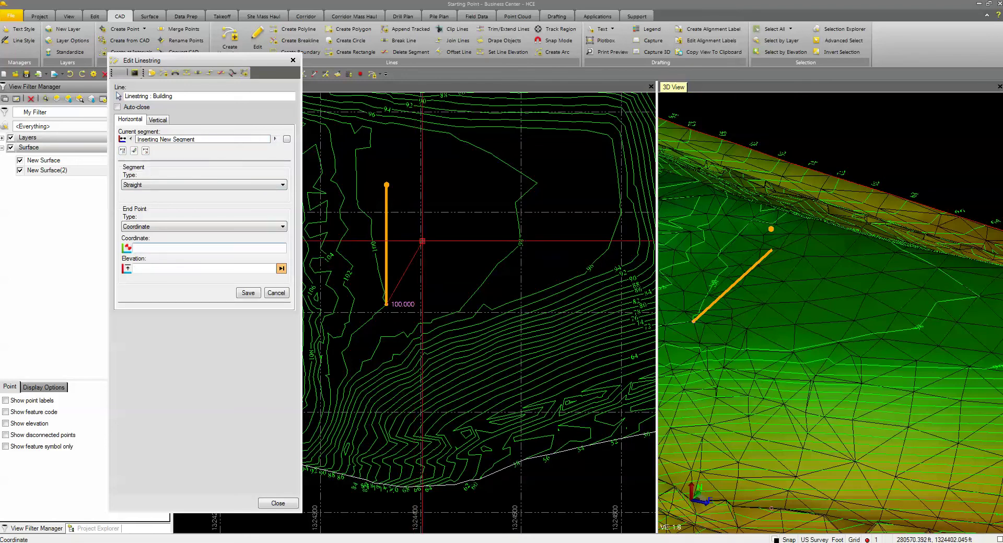
click(410, 229)
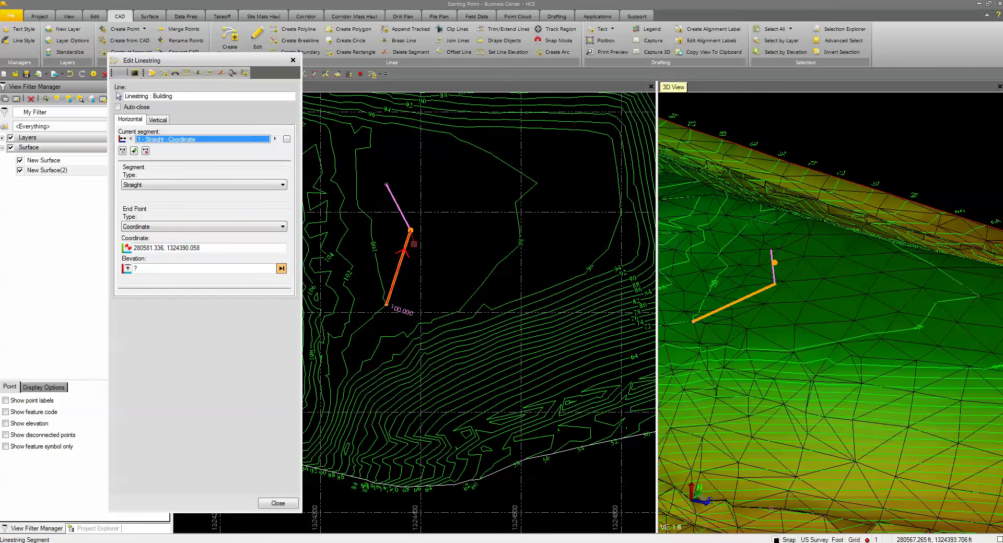
key(ctrl+z)
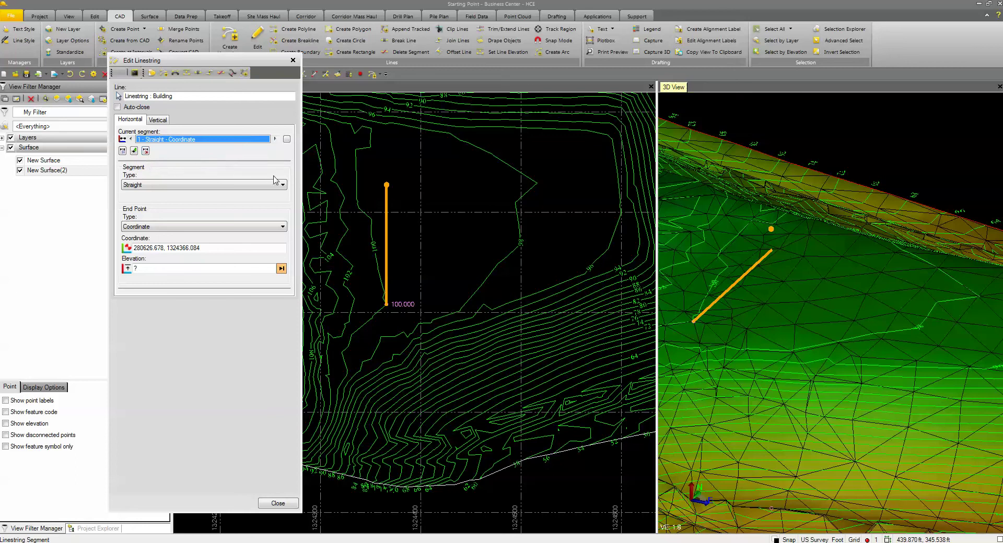
- Set up a new arc segment after the straight one with a radius of 200, direction Right and size Small
click(135, 151)
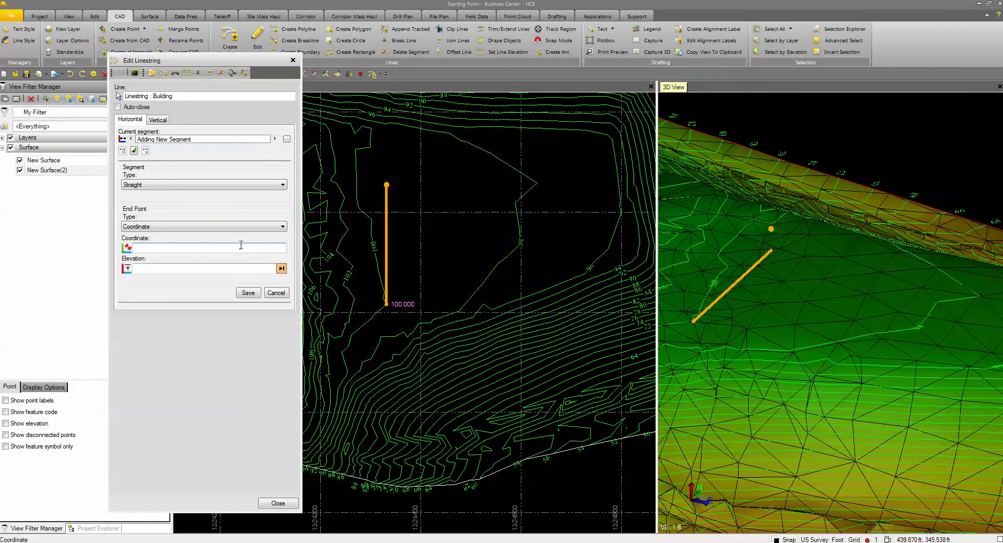
click(170, 186)
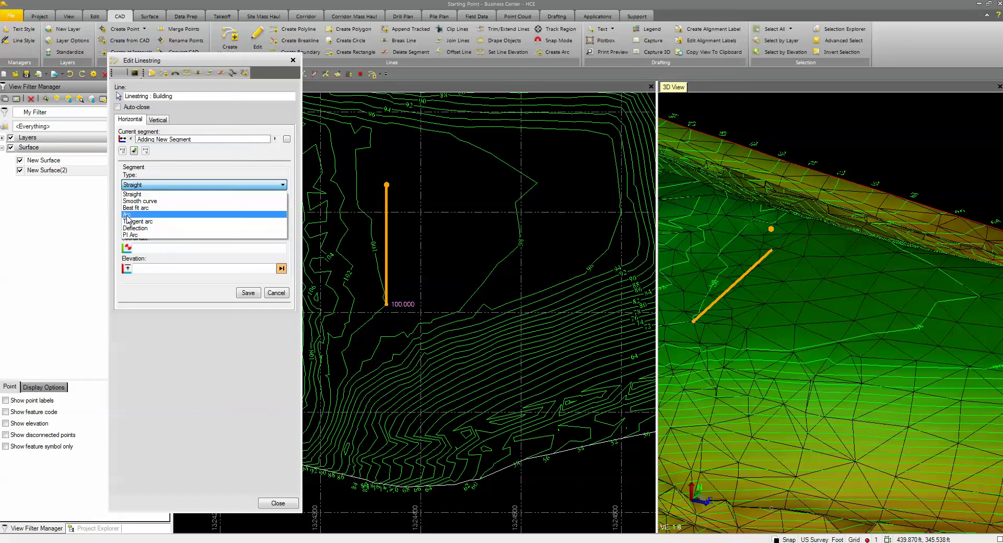
click(157, 215)
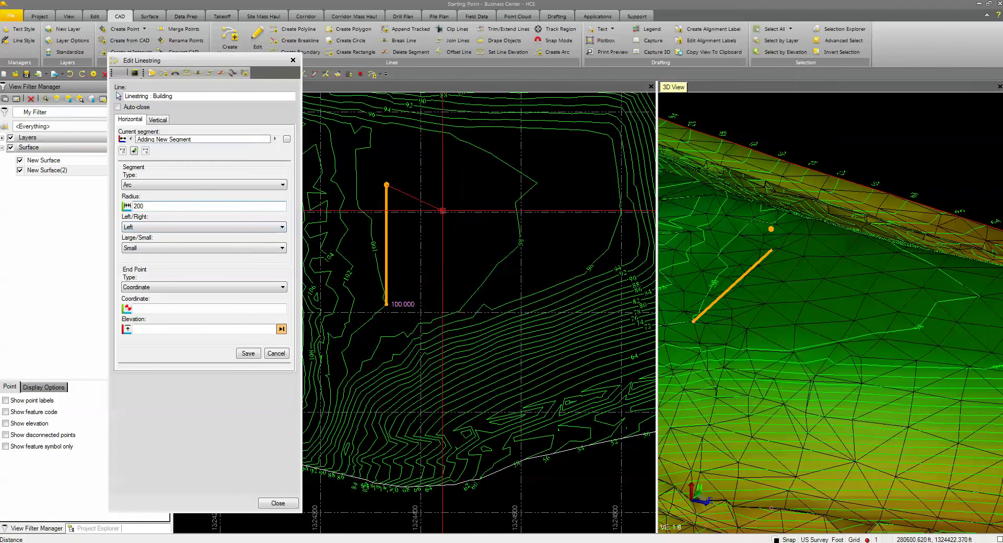
click(174, 312)
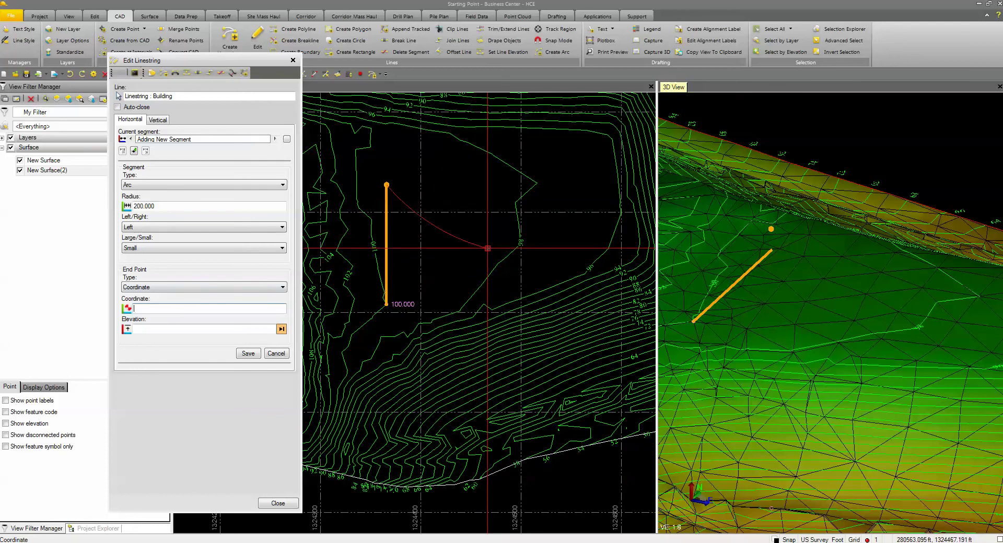
click(283, 227)
click(279, 244)
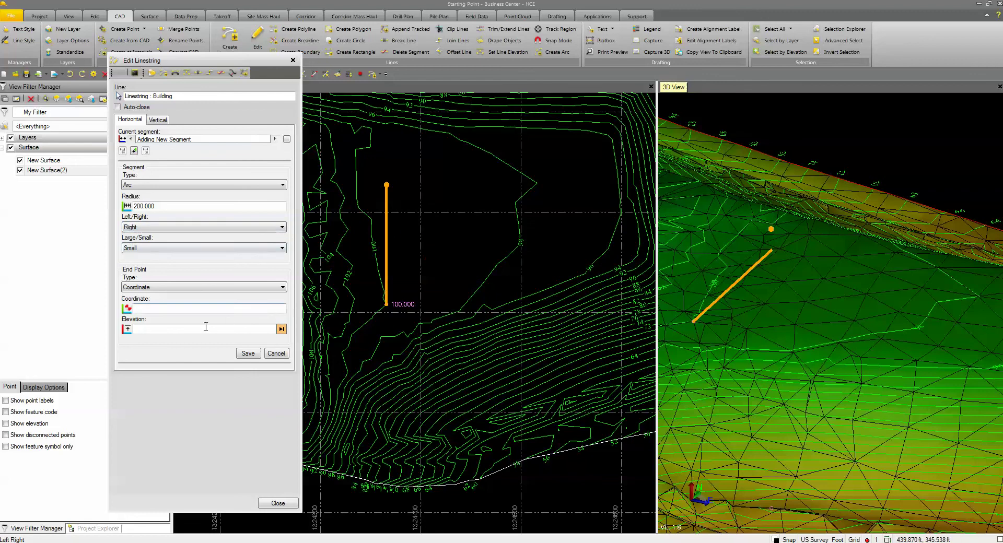
click(182, 309)
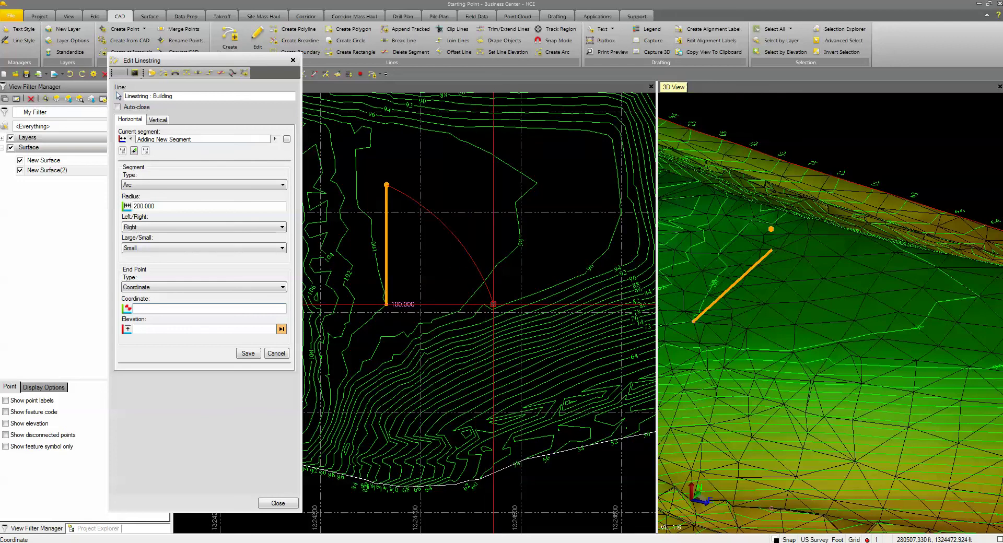
- End the arc at elevation 105, at about 280507.9, 1324470.8, level with the linestring's start point
click(137, 329)
text(105)
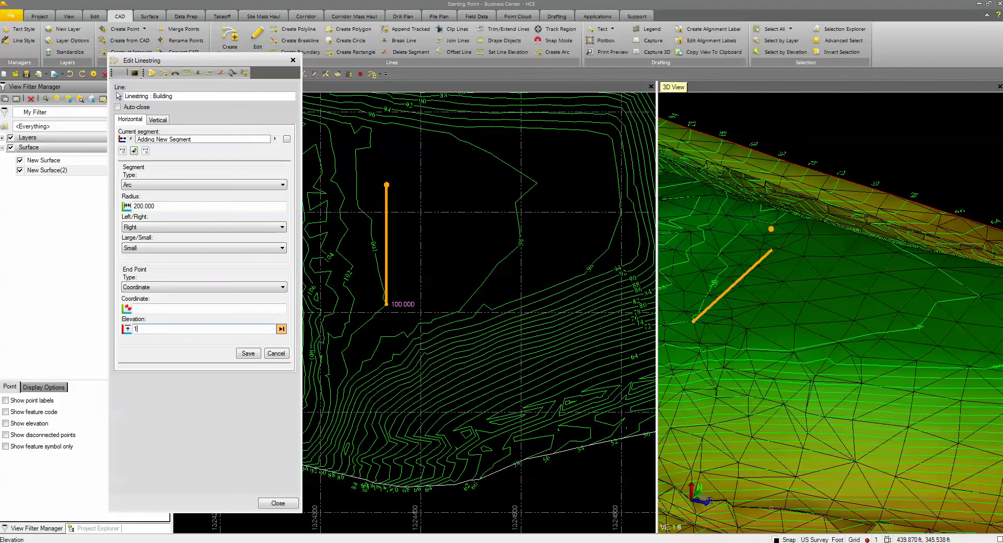
click(137, 307)
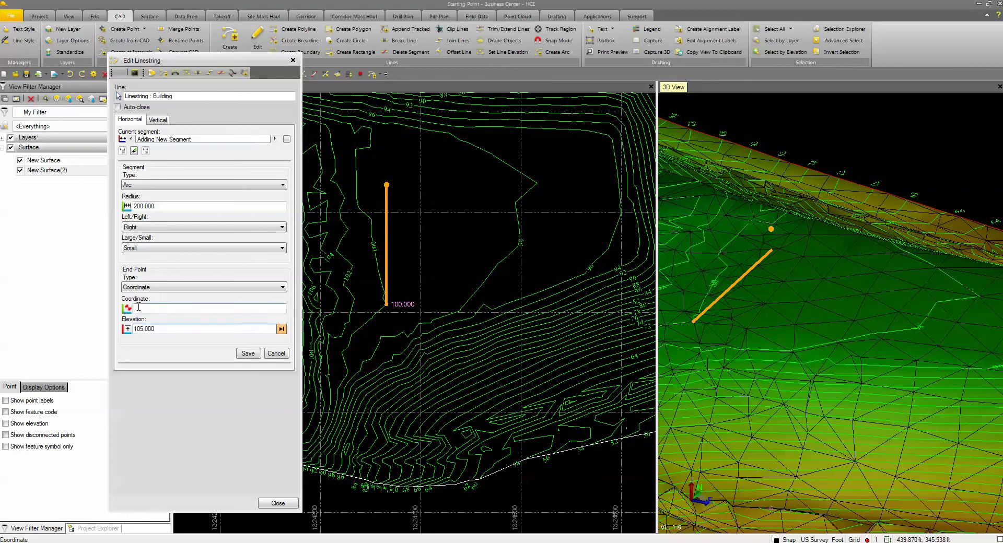
click(491, 303)
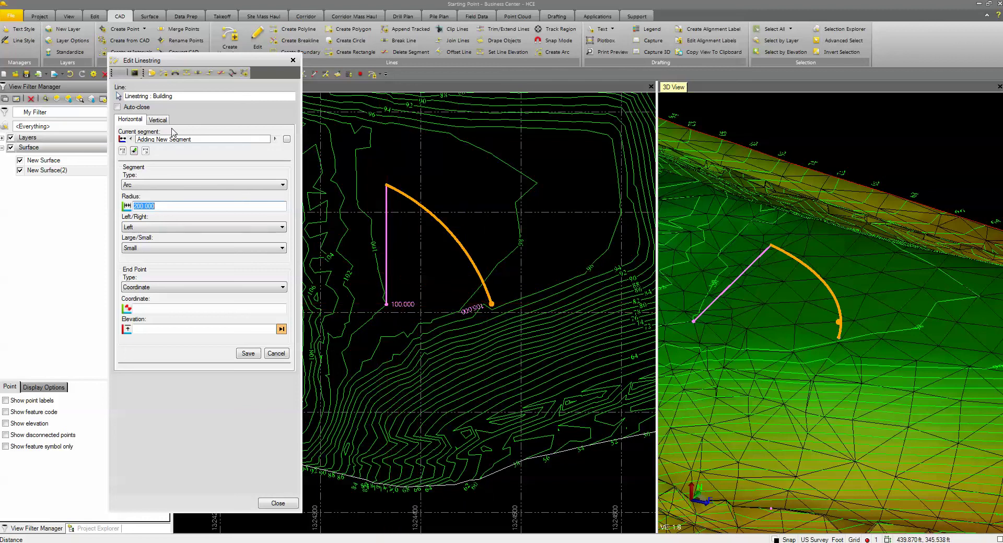
- Auto-close the Building linestring and check its vertical VPI settings before returning to the horizontal segments
click(117, 107)
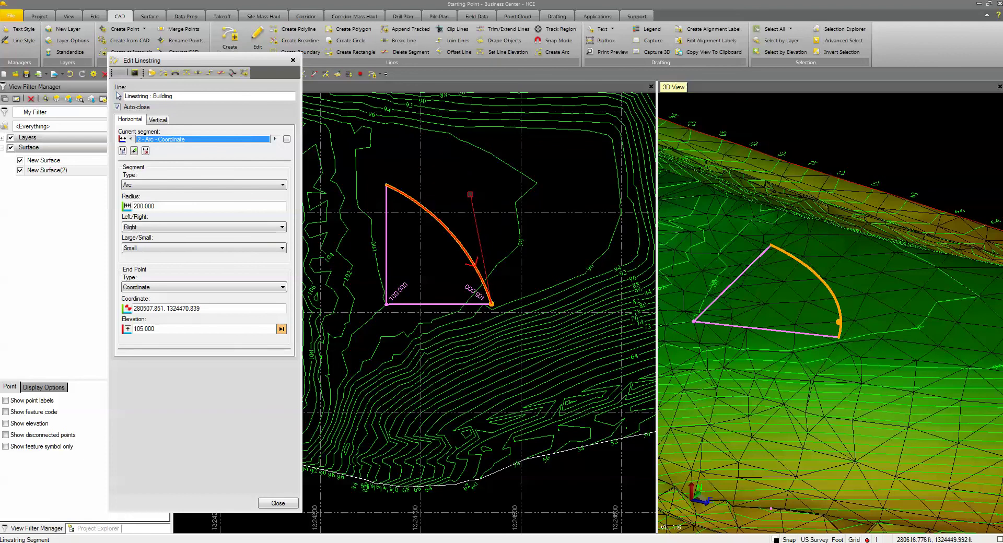
click(158, 120)
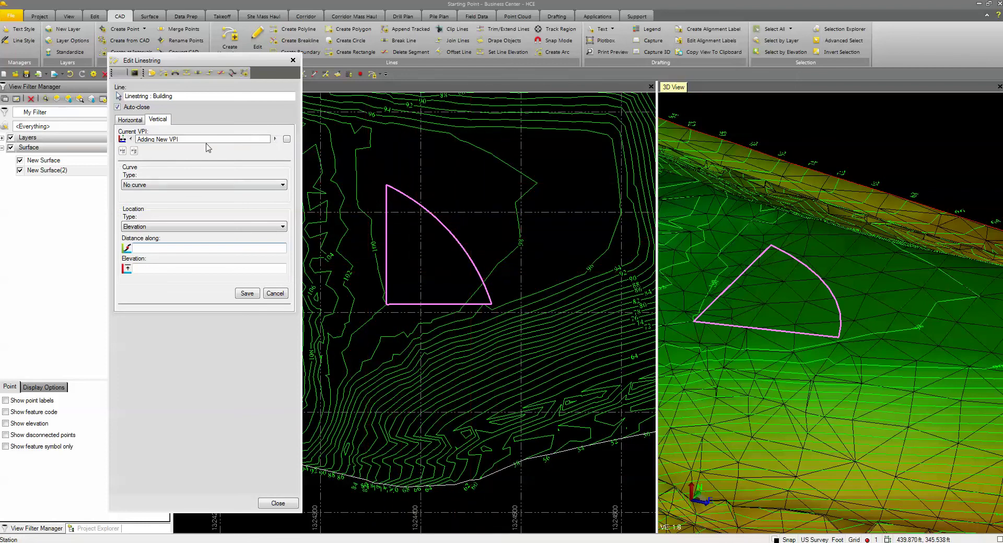
click(131, 120)
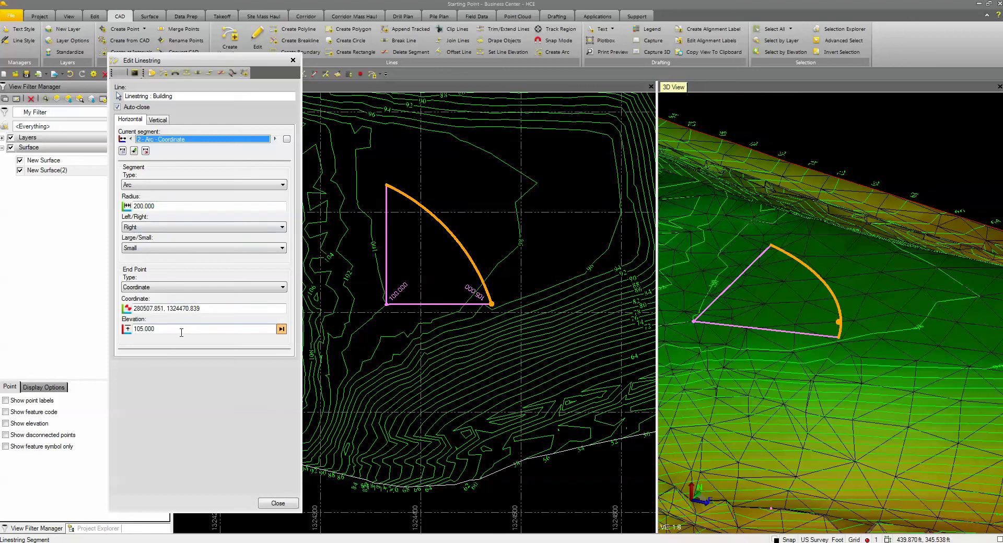
- Set the radius of the Building linestring's arc segment to 100, keeping its size Small, and save the edit
click(159, 206)
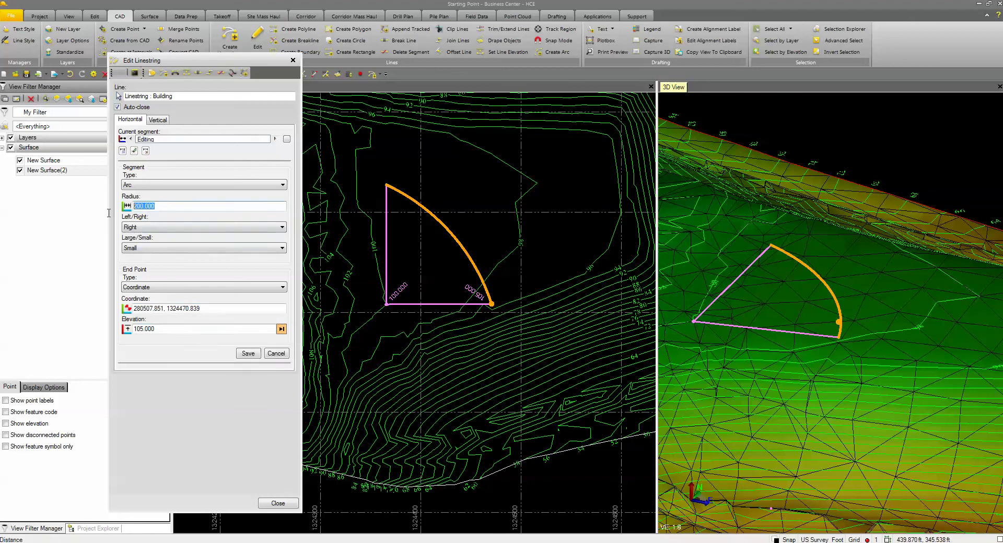
text(1)
click(182, 249)
click(248, 354)
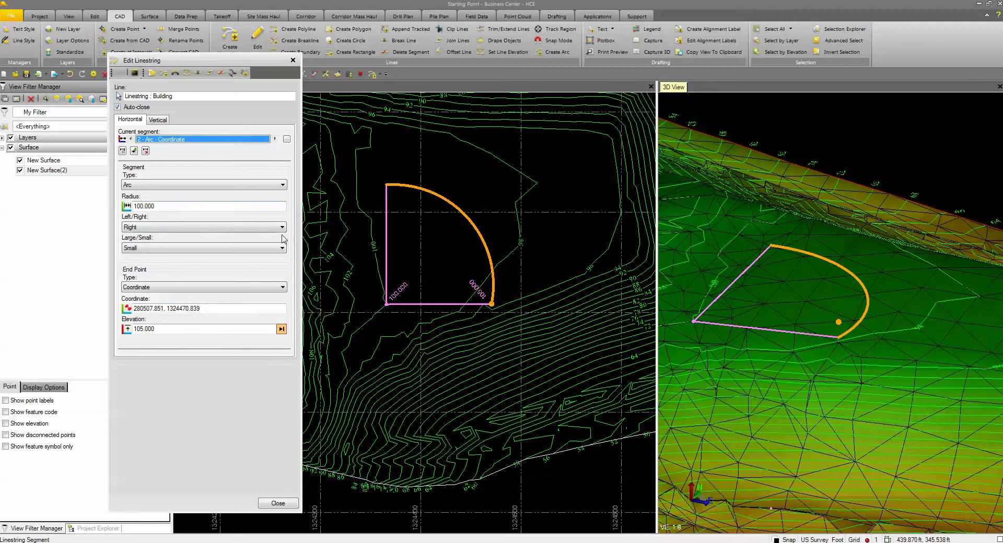
- Move the straight segment's end point to about 280623.0, 1324362.4 and set its elevation to 105
click(368, 199)
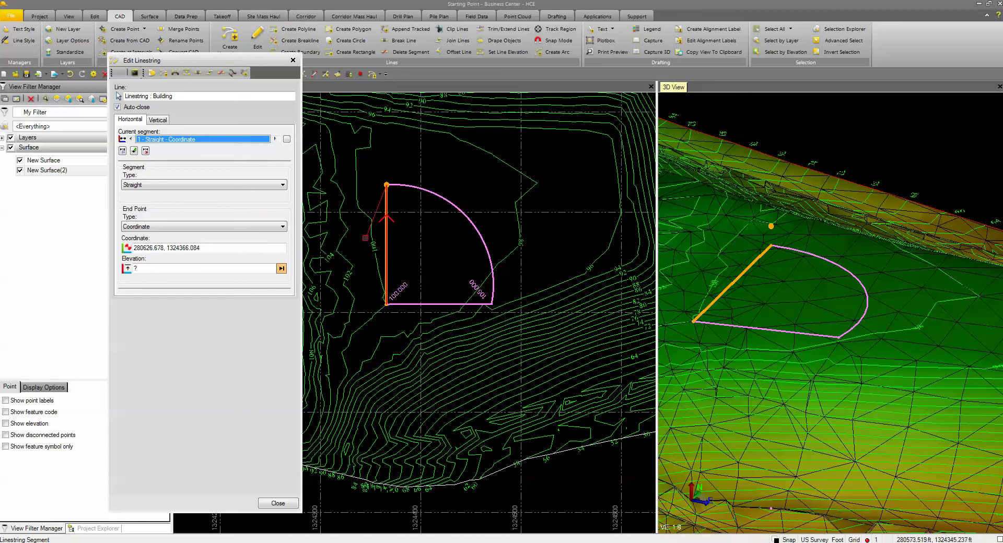
click(365, 172)
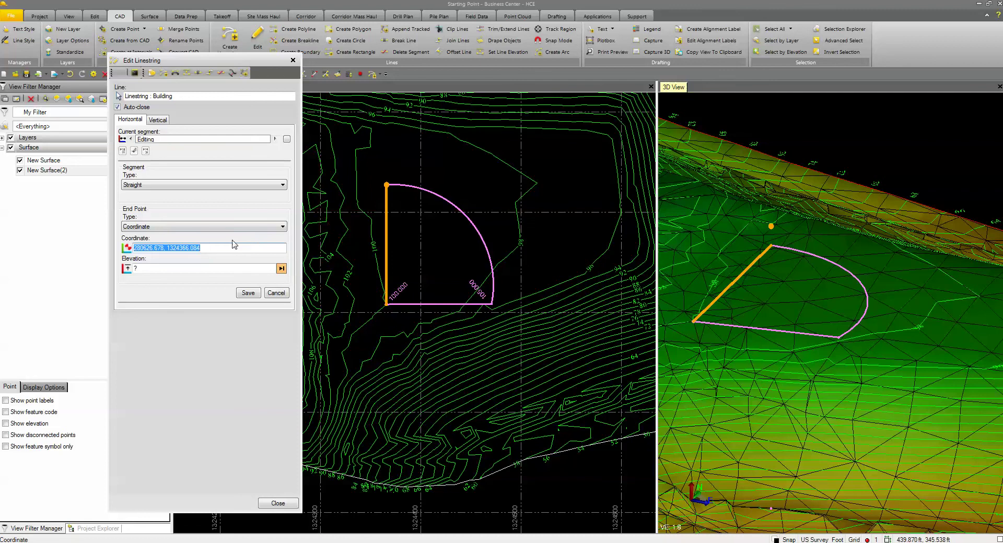
click(384, 189)
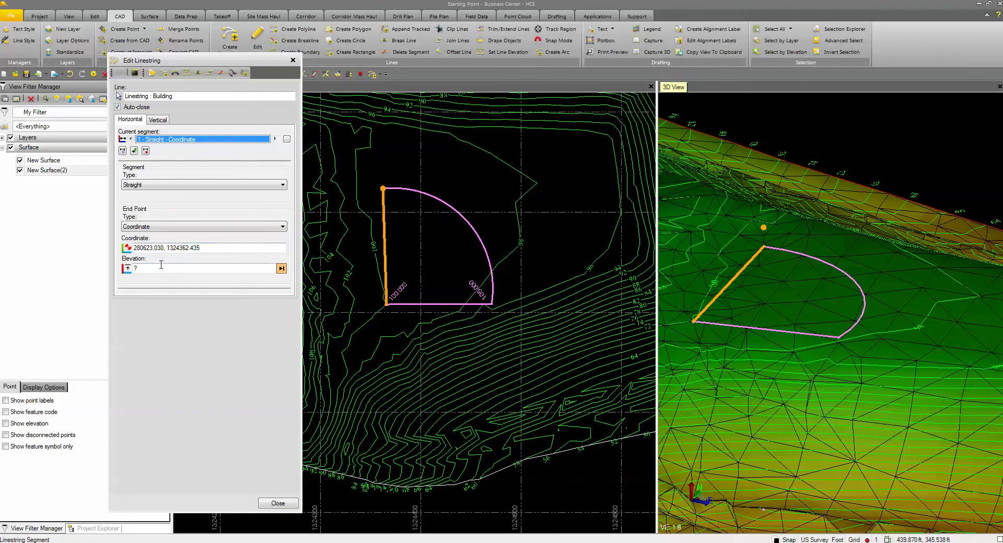
click(145, 271)
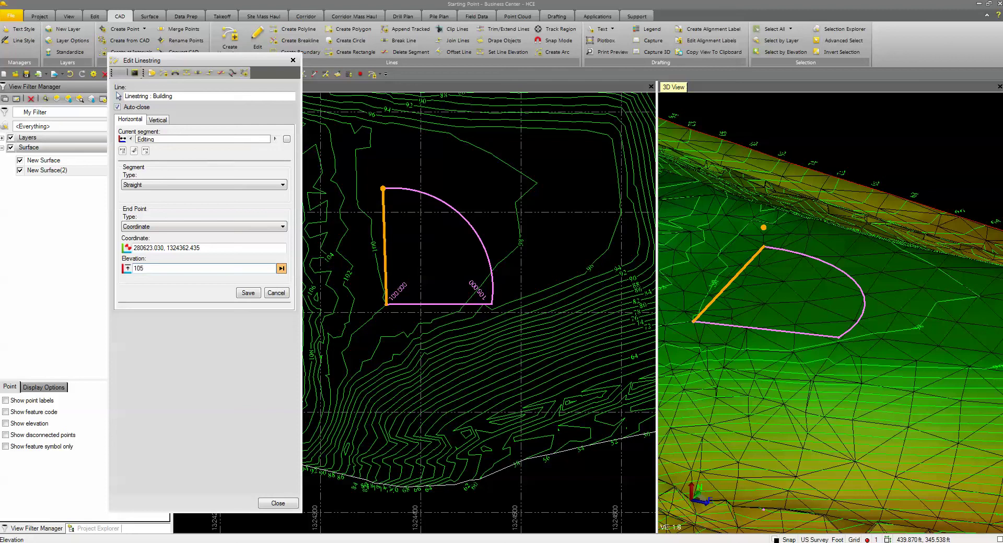
click(248, 294)
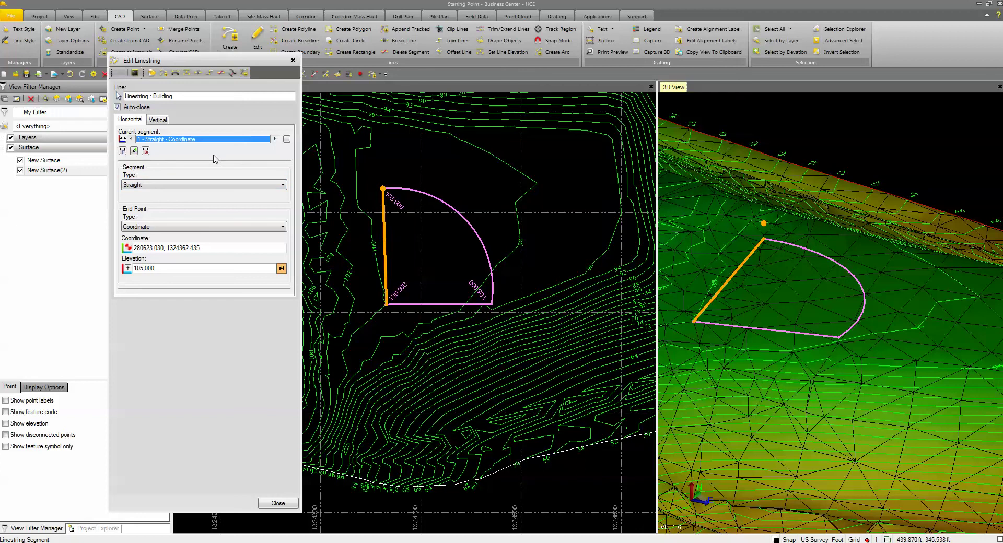
- Step through the start point, straight and arc segments, and review the list of horizontal segments and their lengths
click(131, 139)
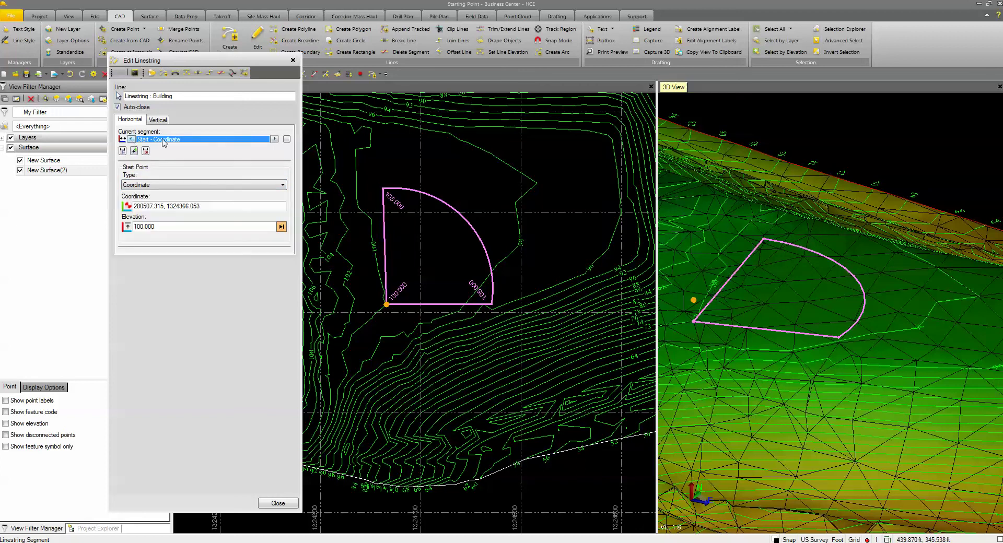
click(275, 139)
click(275, 139)
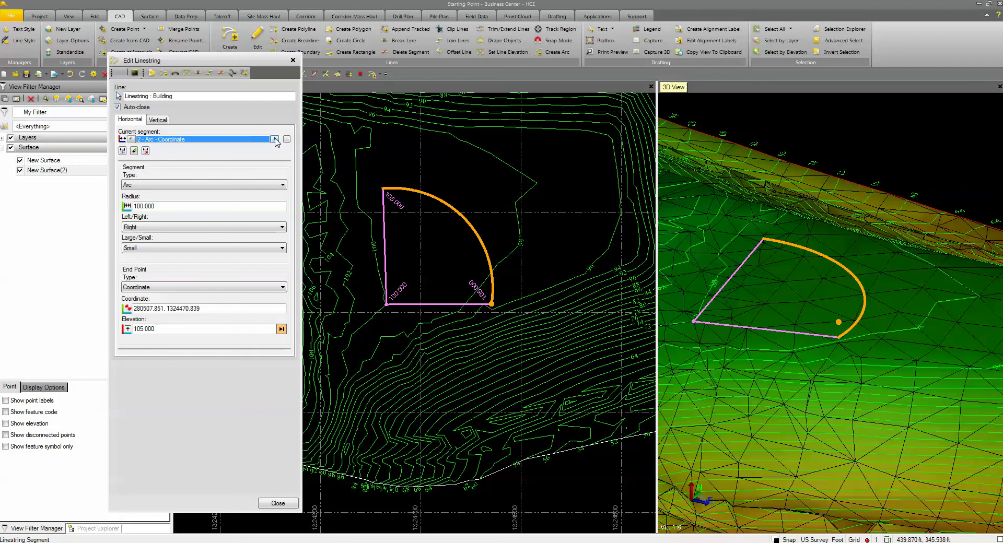
click(131, 139)
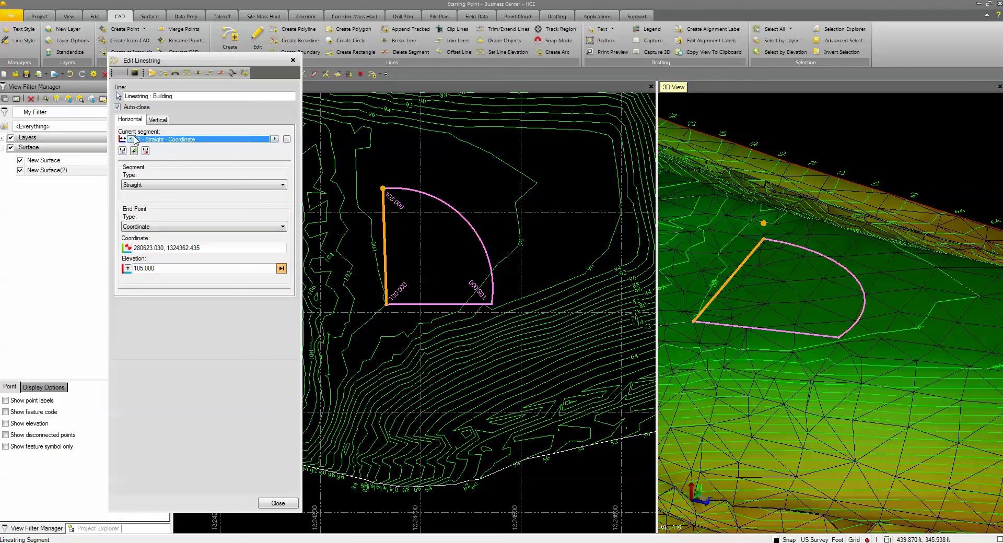
click(287, 140)
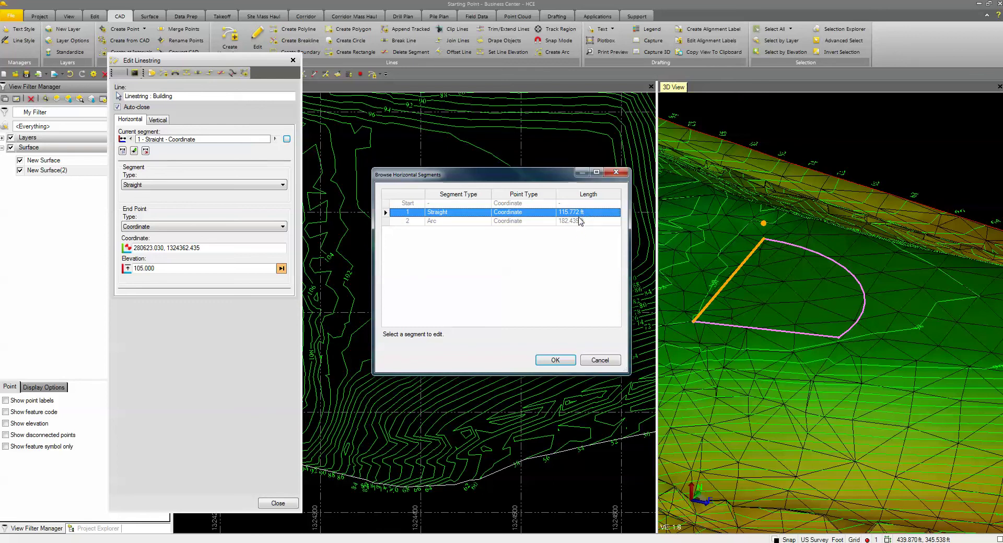
click(599, 360)
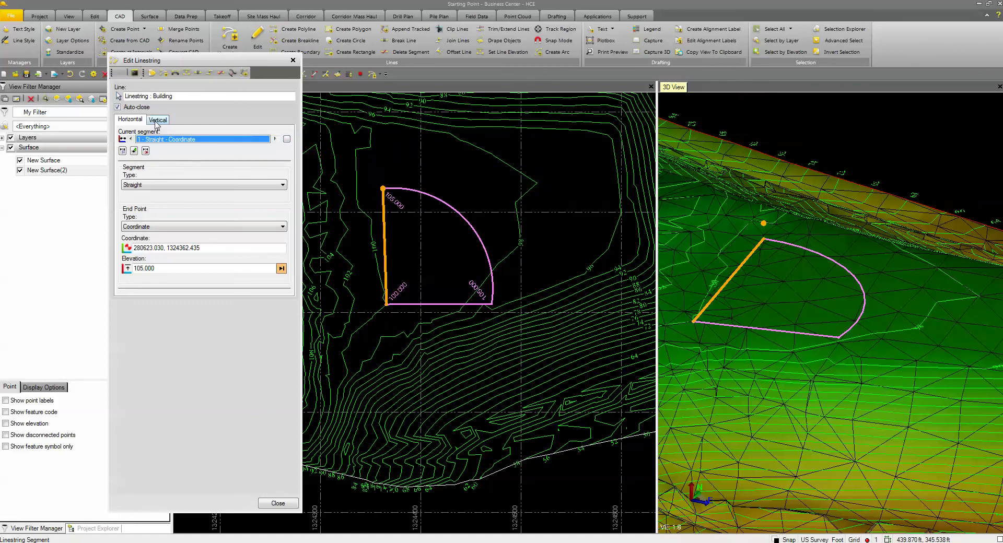
- Review the Building linestring's vertical information, including distances along, elevations and incoming and outgoing slopes
click(157, 121)
click(137, 140)
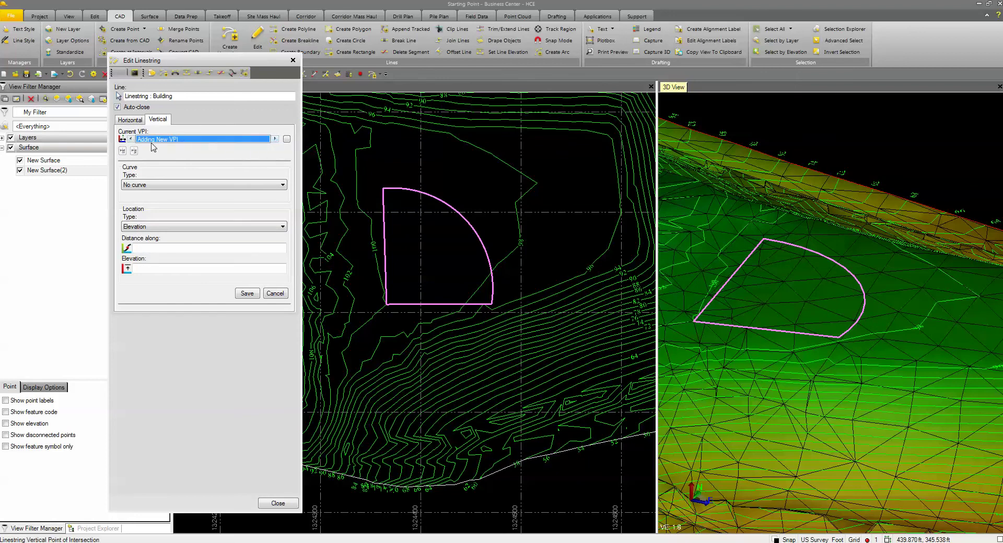
click(286, 140)
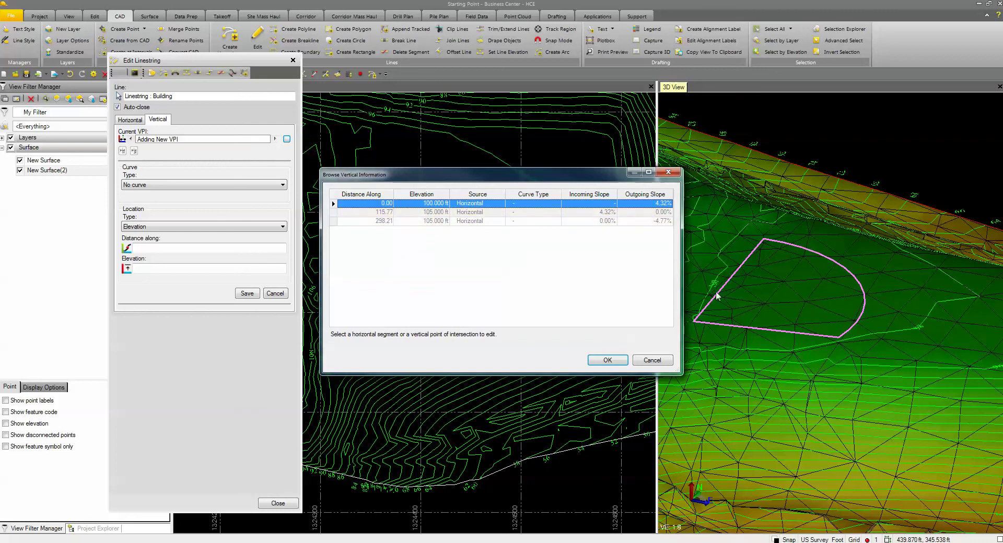
click(648, 361)
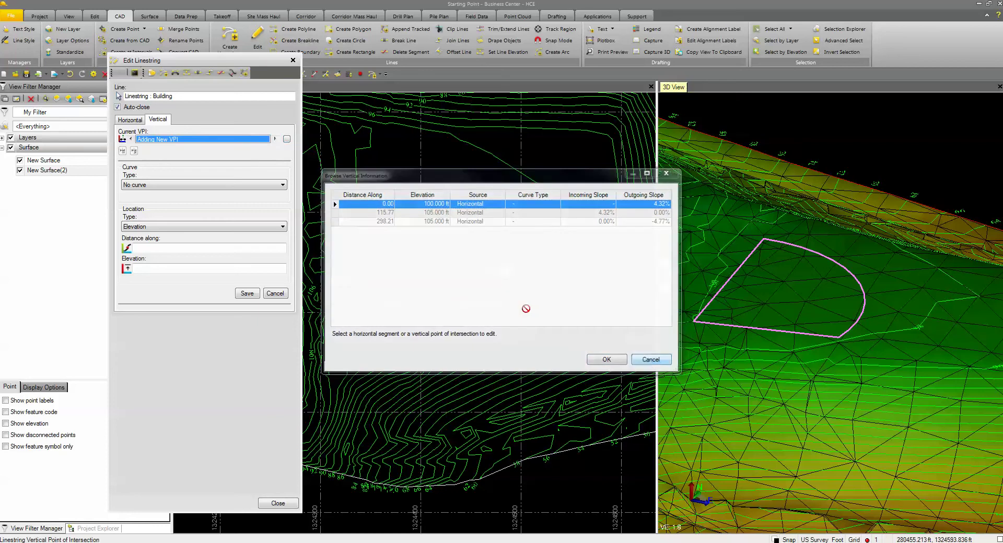
- Add a no-curve VPI on the arc at distance 210 with elevation 108, and check the slopes in the vertical information
click(160, 250)
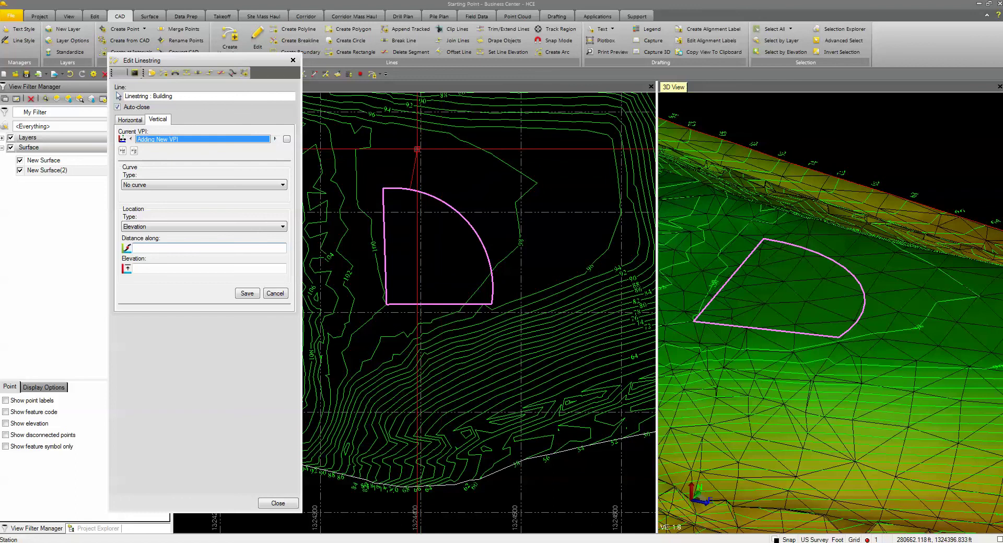
click(498, 192)
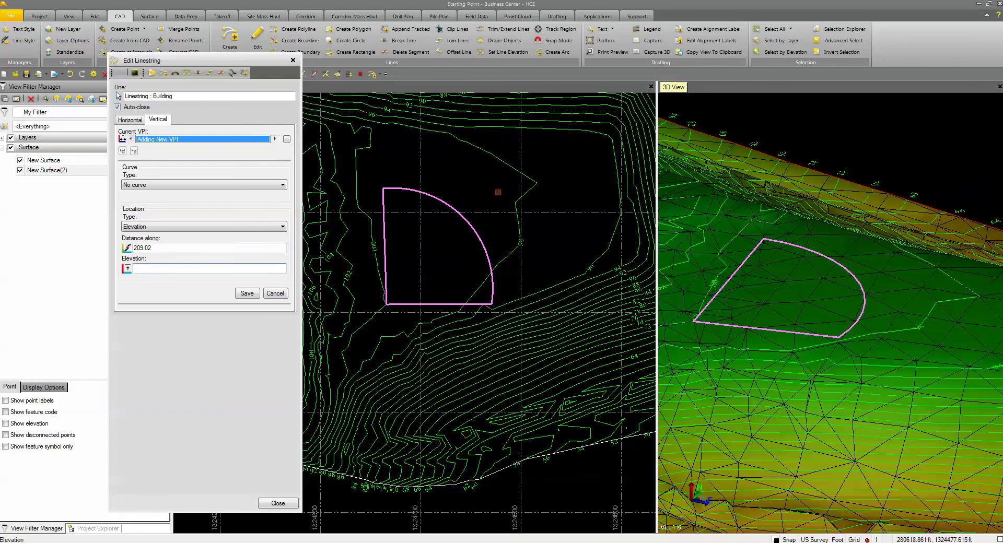
click(154, 250)
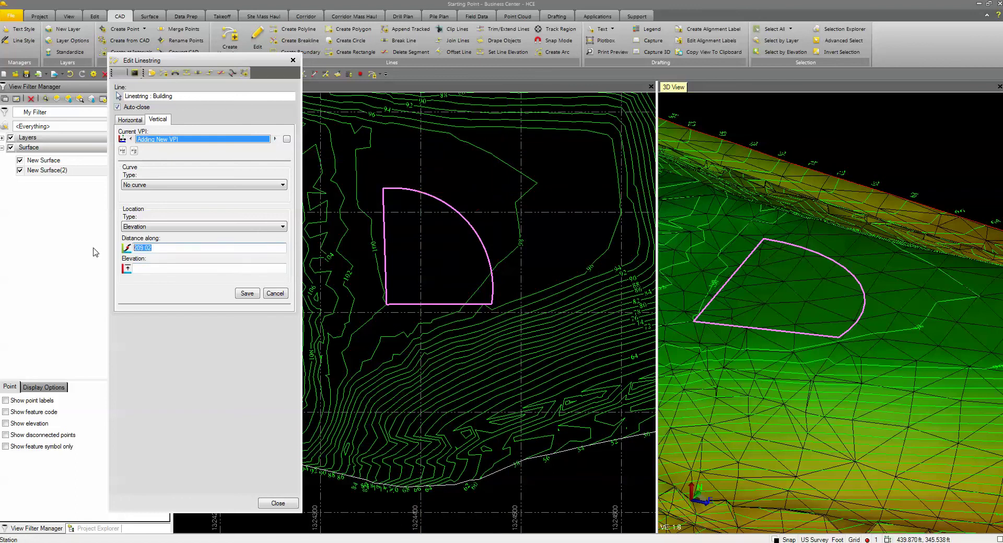
text(210)
click(147, 268)
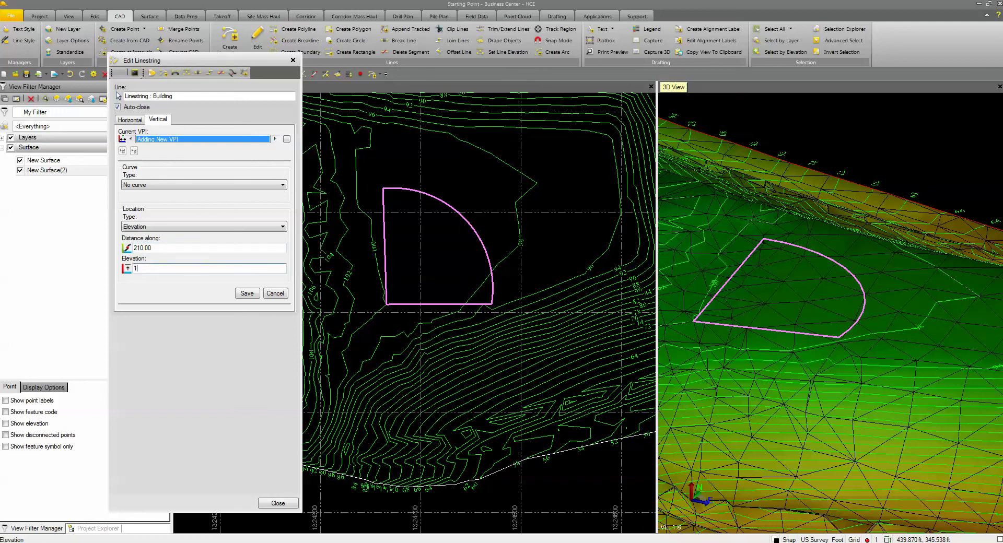
click(247, 294)
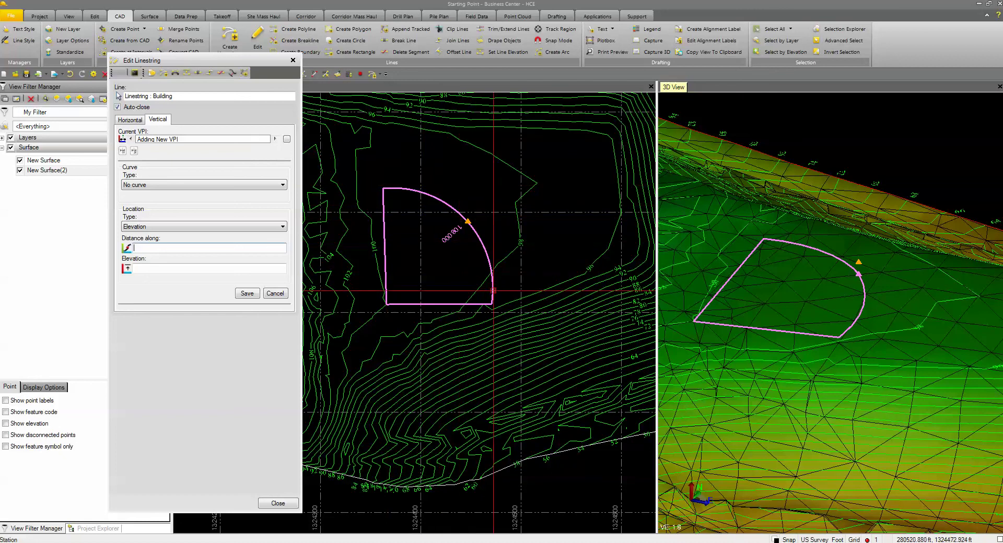
click(286, 138)
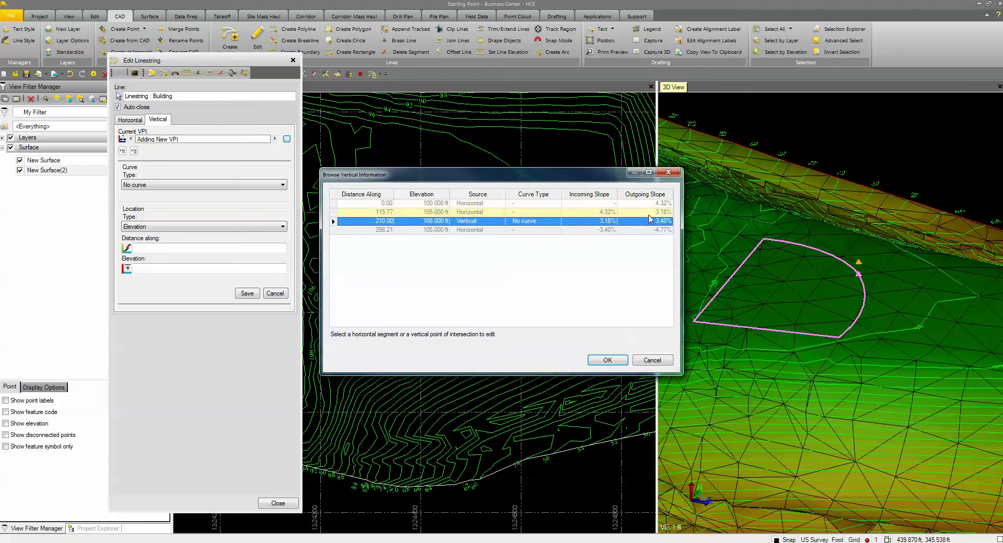
click(651, 360)
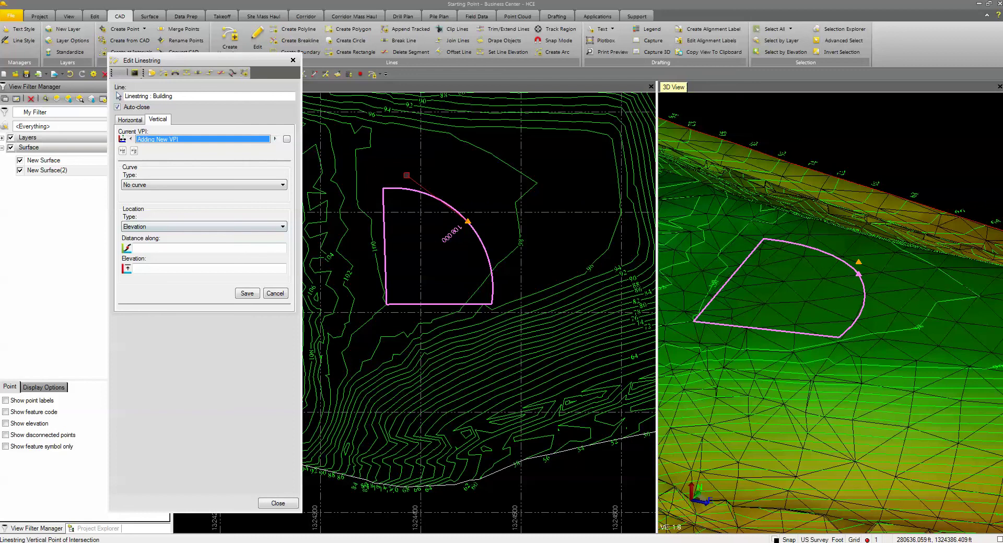
- Change the VPI at distance 210 to a parabolic curve with length 100, and check it in the vertical information
click(275, 294)
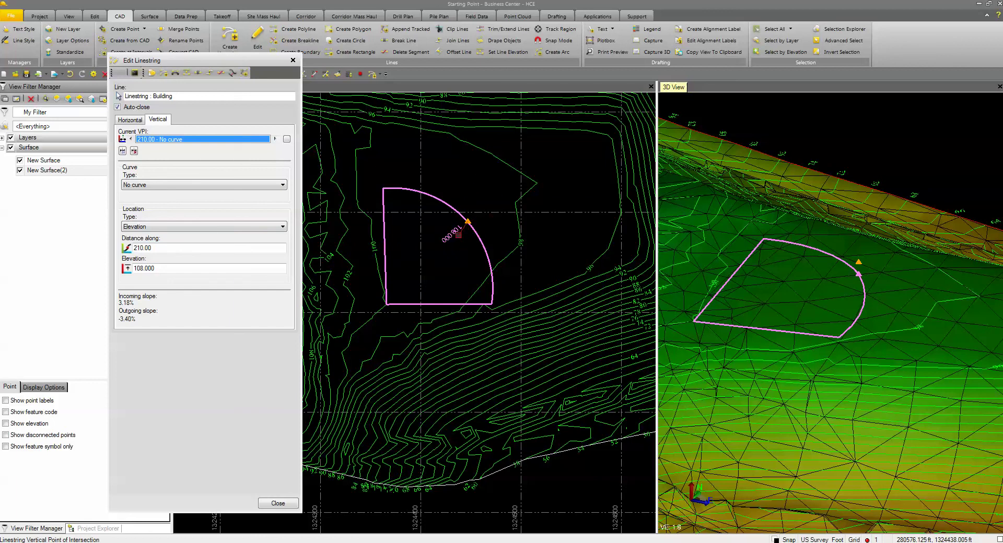
click(157, 186)
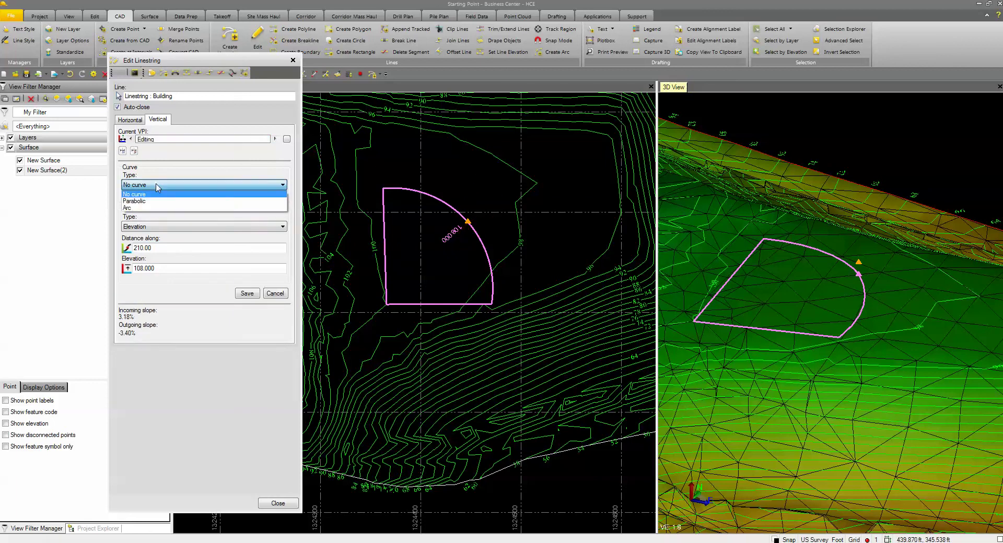
click(137, 202)
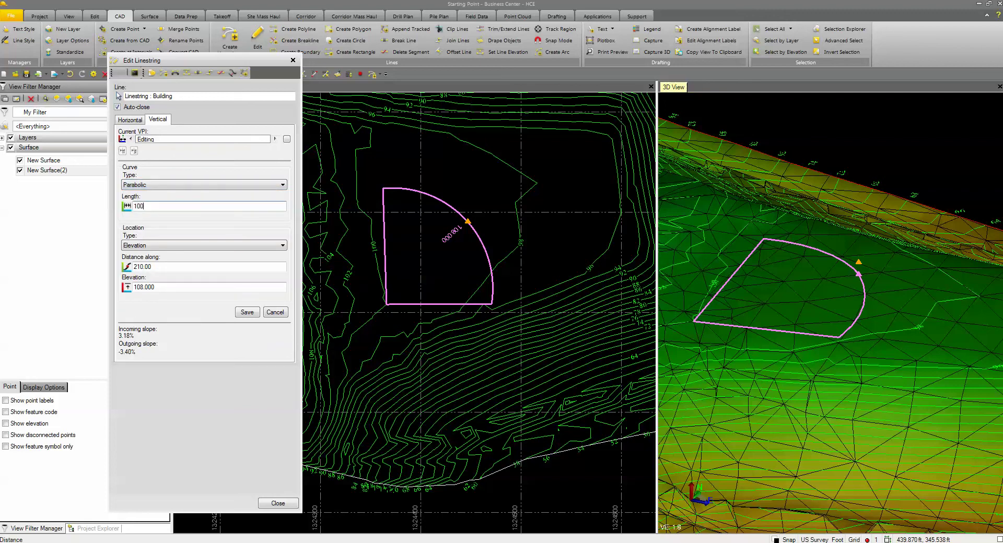
click(247, 312)
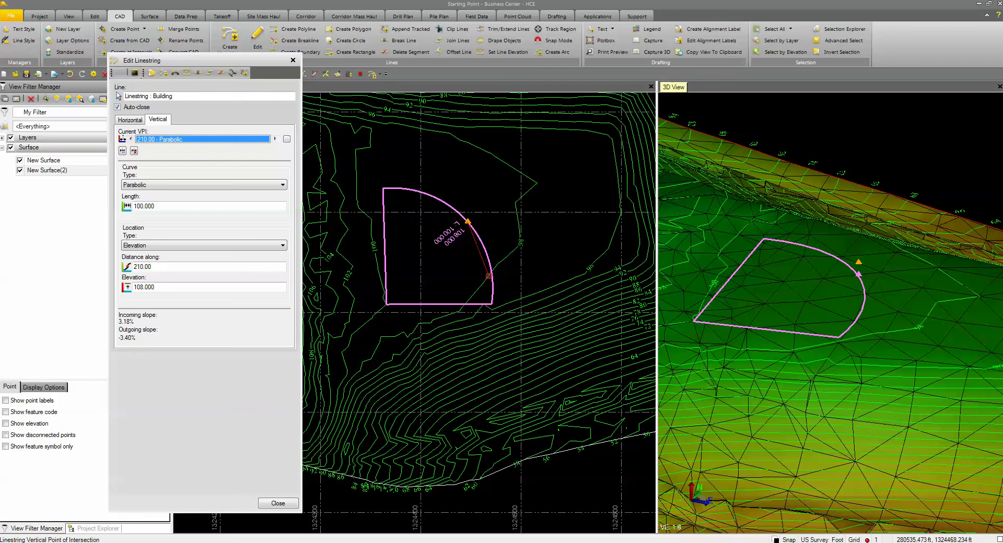
click(287, 140)
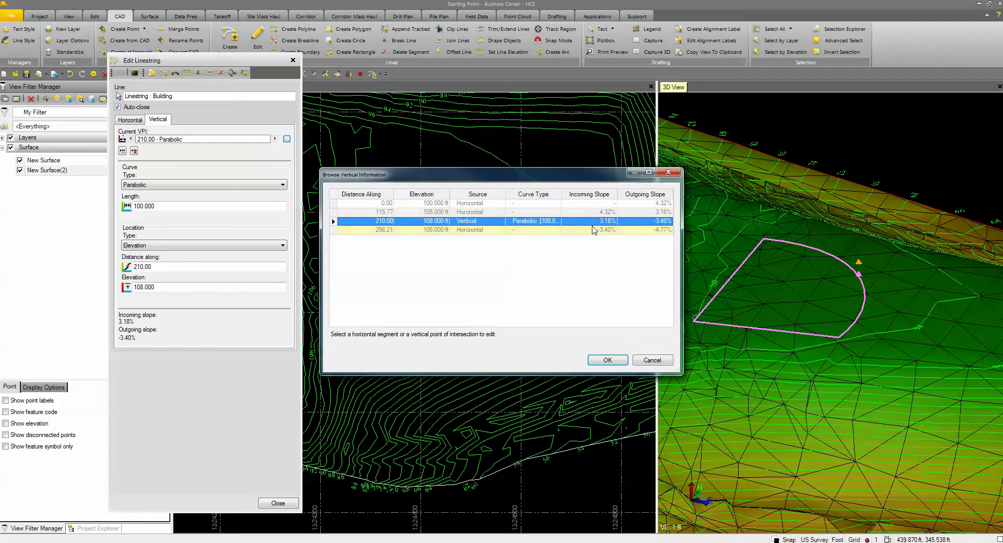
click(663, 359)
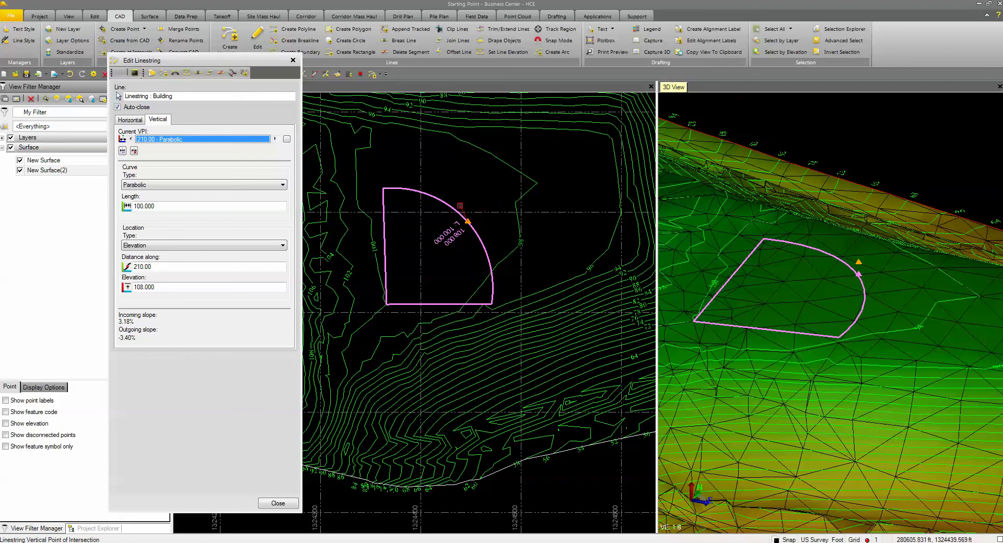
- Set the elevation of the Building linestring's horizontal start point to 105
click(133, 121)
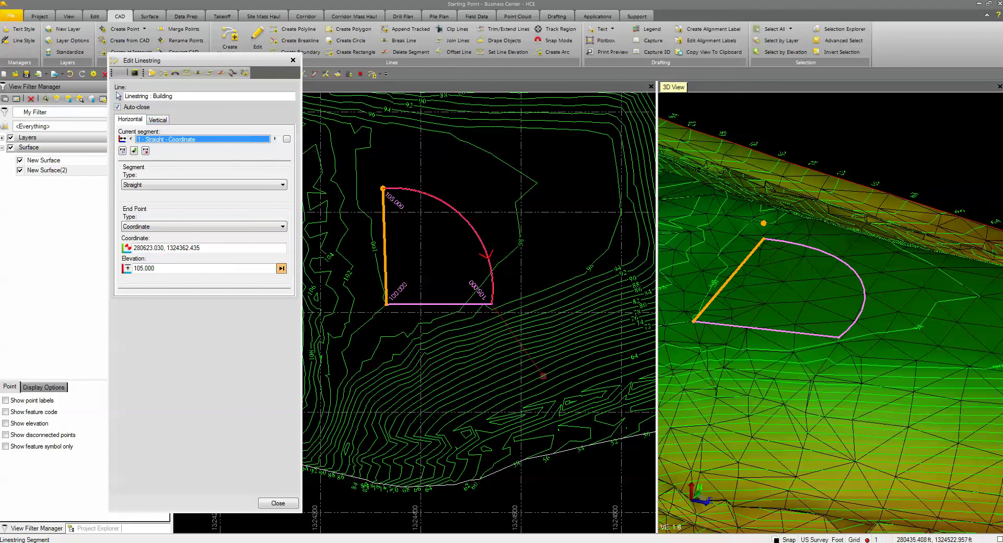
click(383, 307)
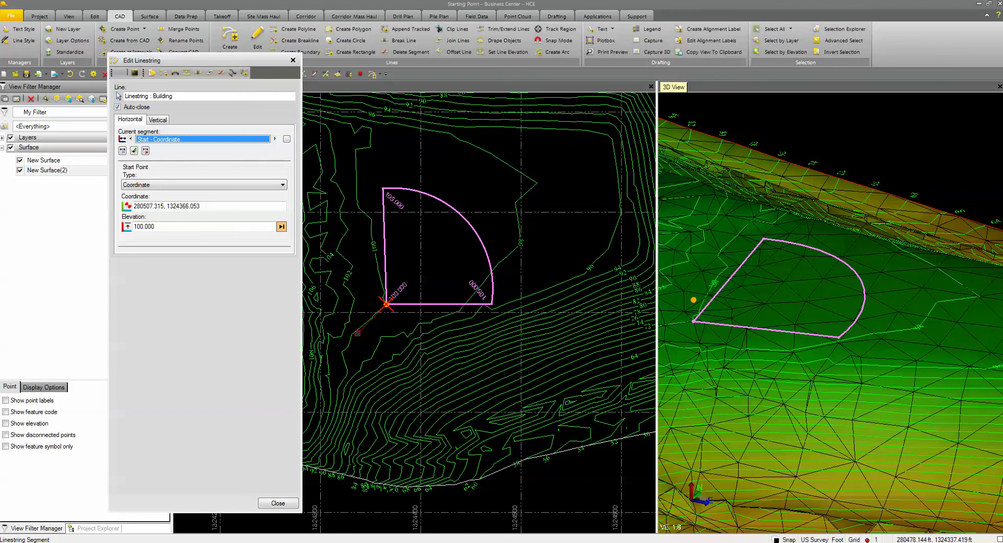
drag(157, 226, 120, 226)
text(105)
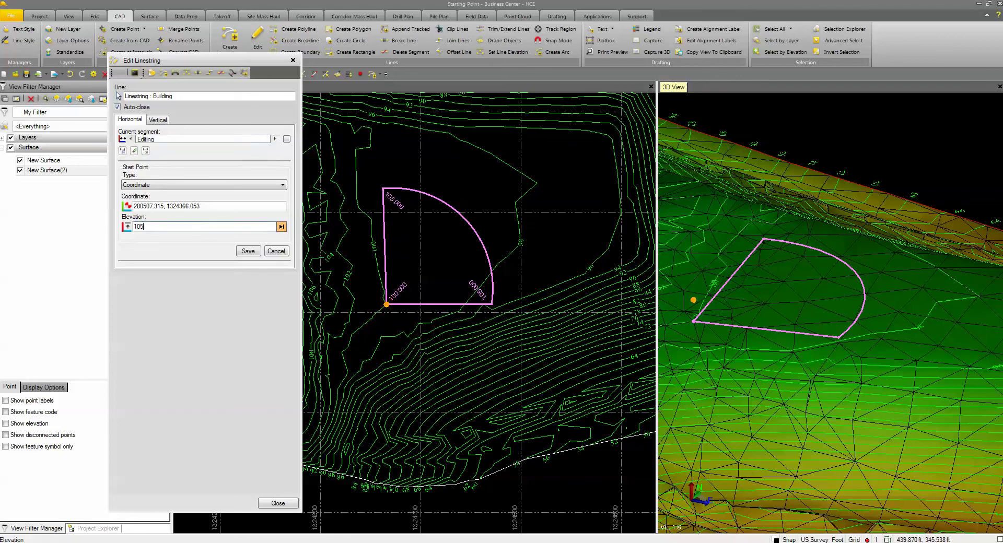
click(247, 251)
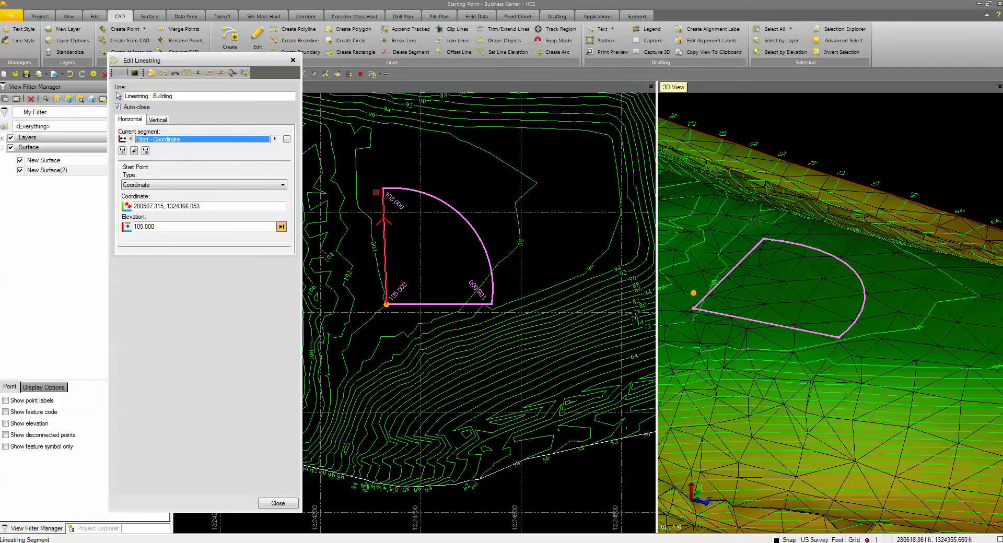
- Set the elevation at the straight segment's end point to 108
click(384, 222)
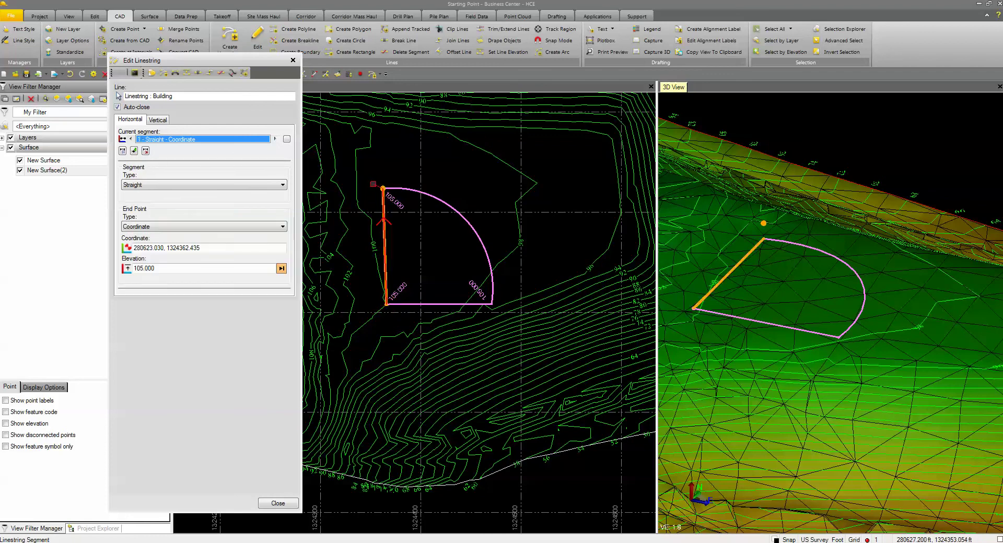
click(167, 268)
text(108)
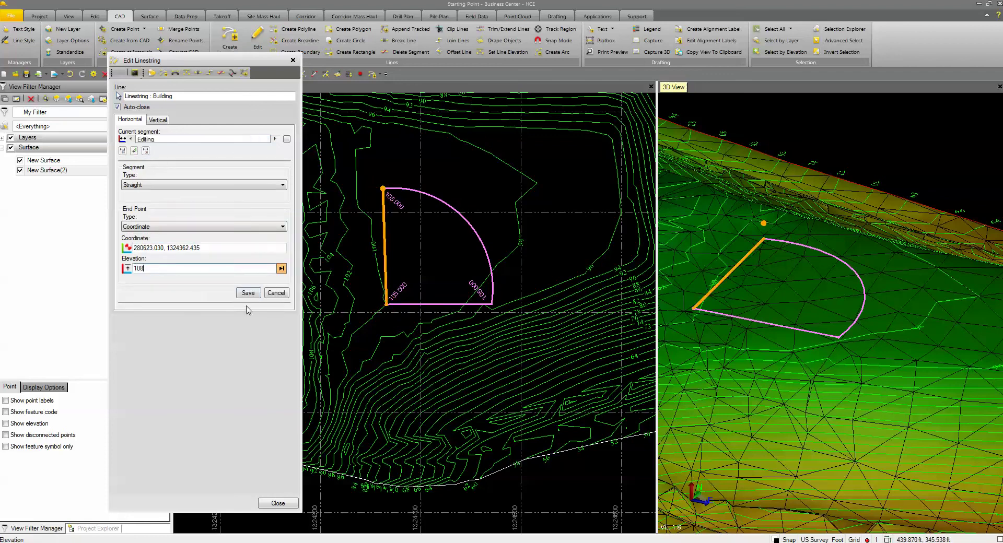
click(248, 293)
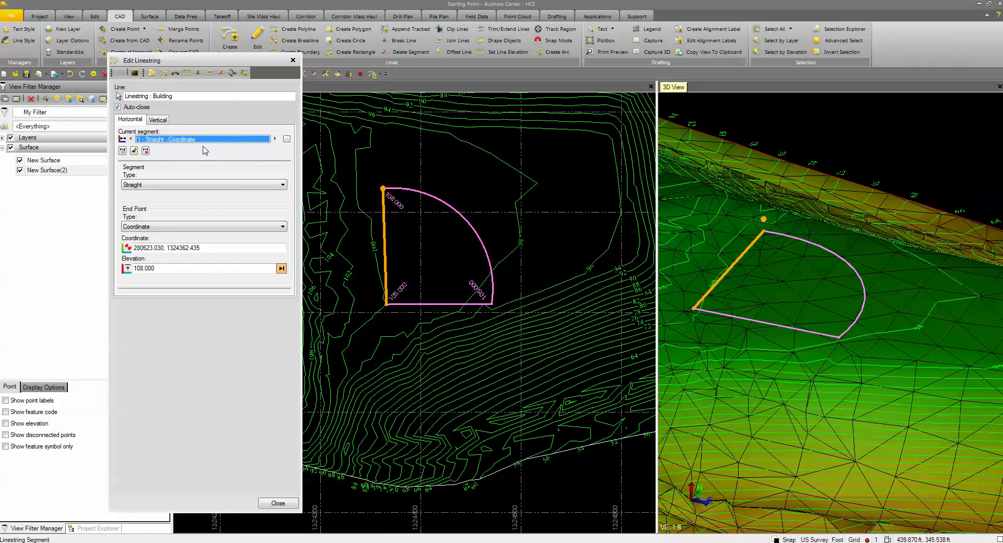
- Add a no-curve VPI on the Building linestring's straight segment at distance 68.78 with elevation 120
click(158, 119)
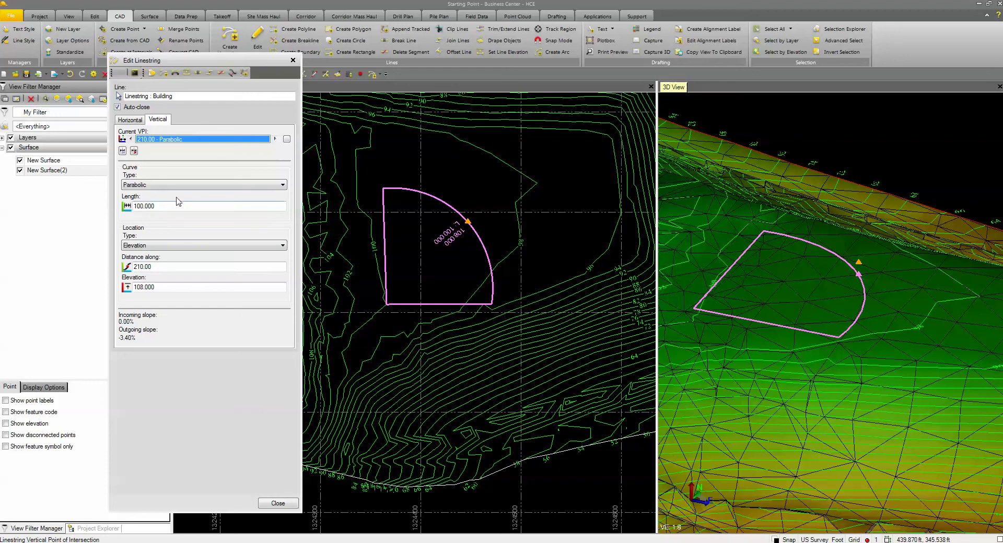
click(122, 151)
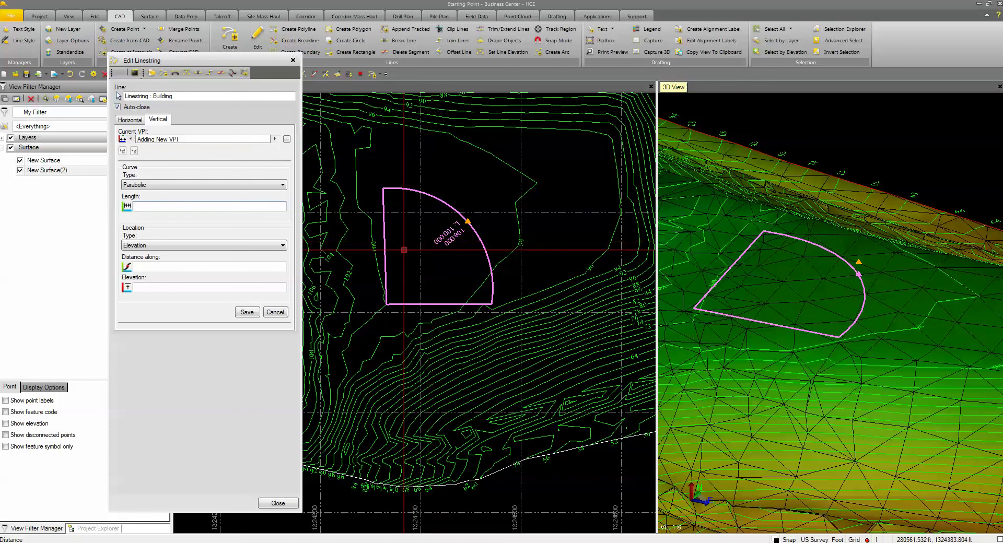
click(185, 209)
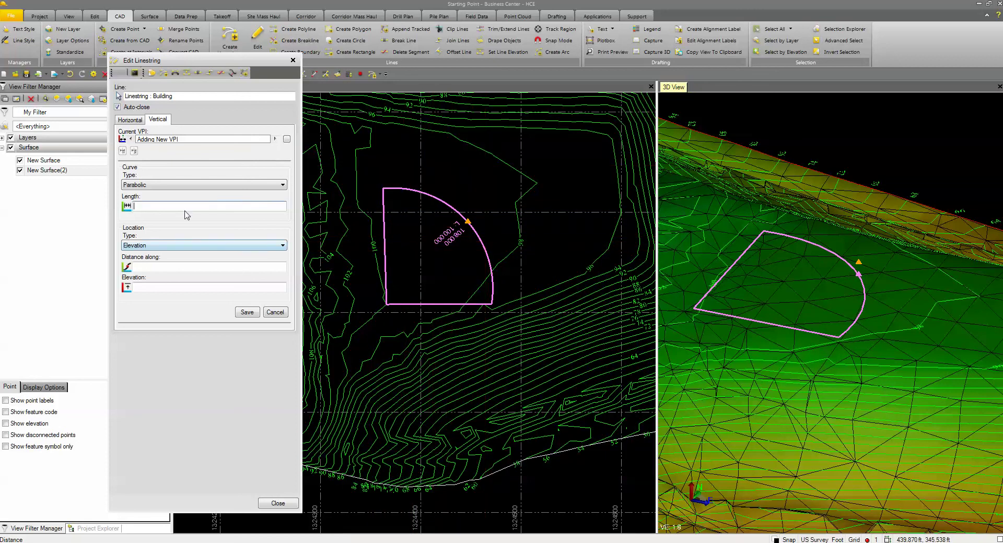
click(156, 184)
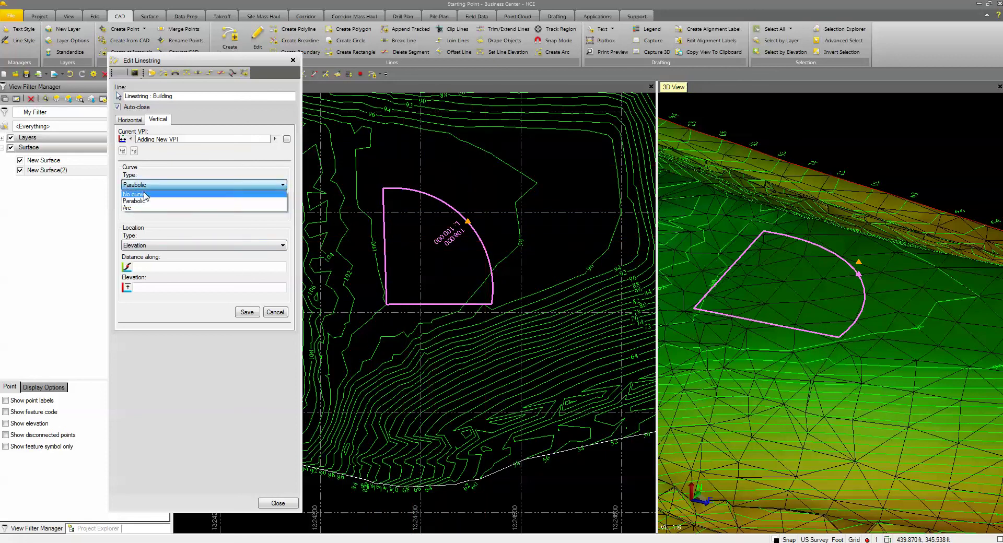
click(151, 201)
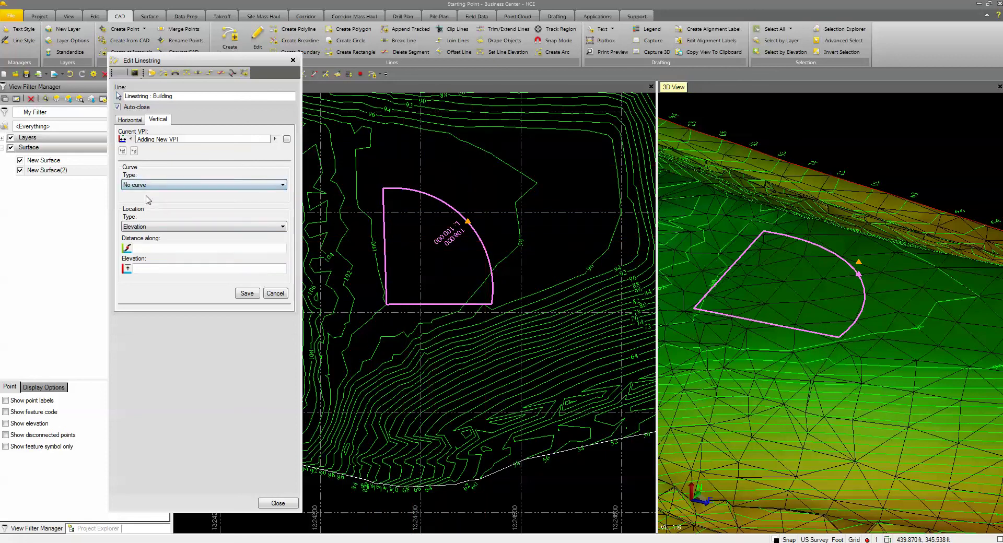
click(209, 248)
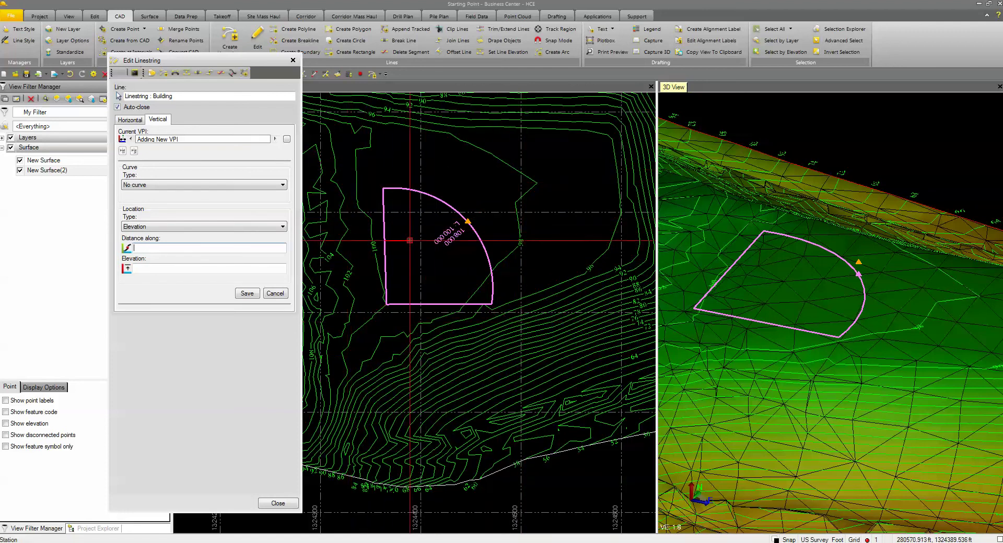
click(353, 234)
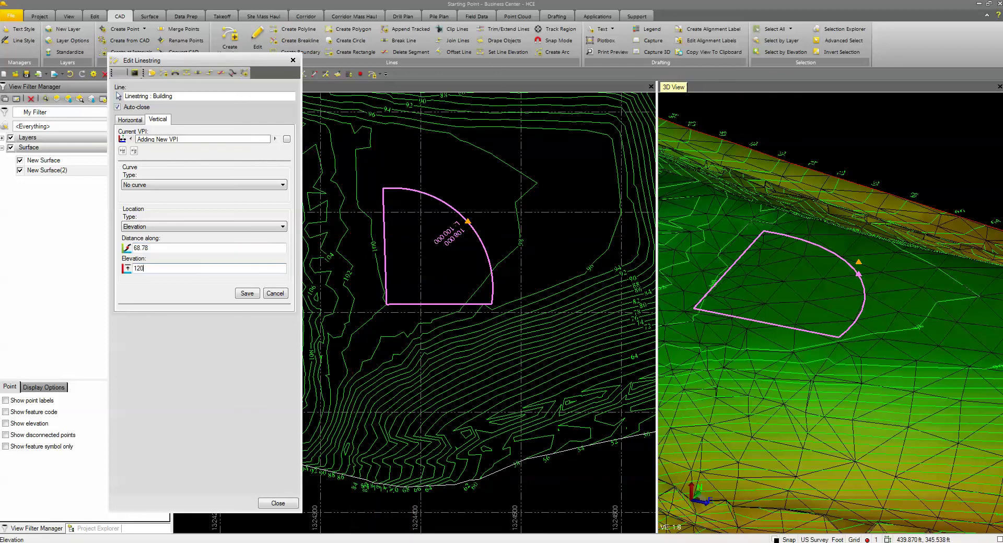
key(Return)
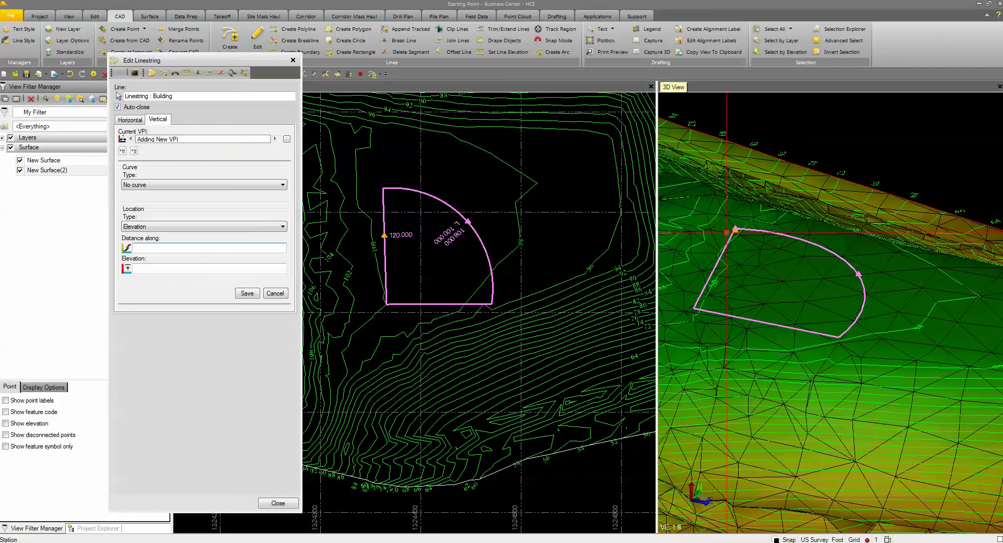
click(218, 248)
click(278, 293)
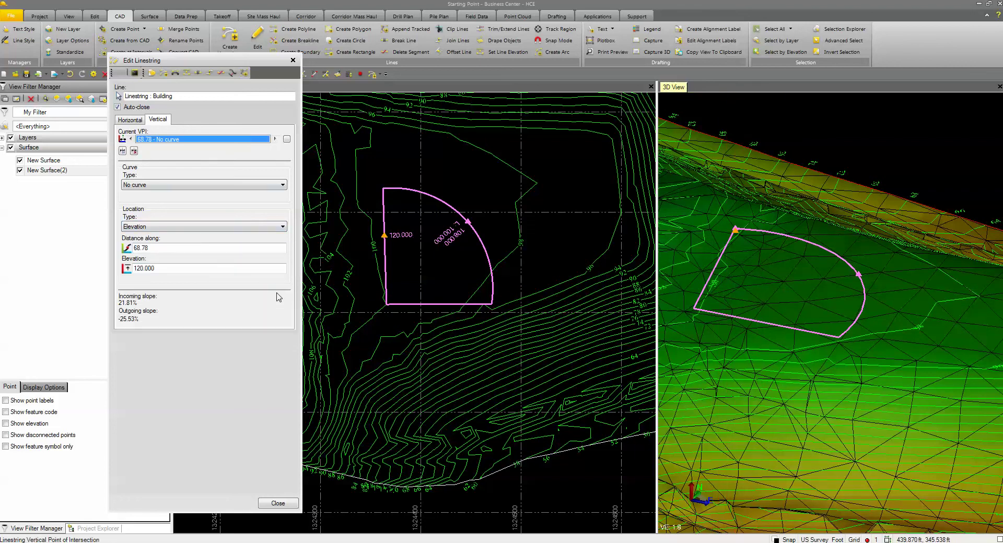
- Delete the 120-elevation VPI from the straight segment and finish editing the Building linestring
click(133, 152)
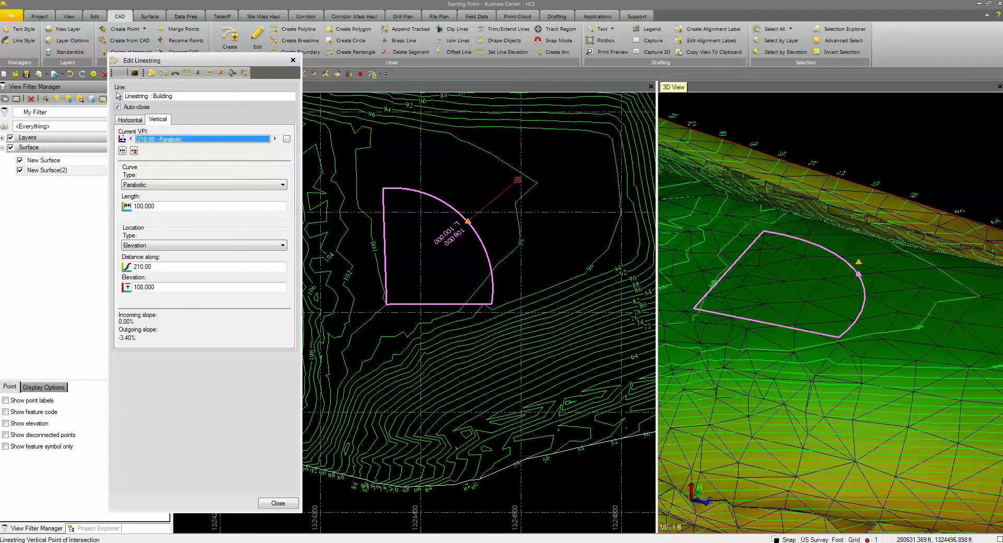
click(289, 504)
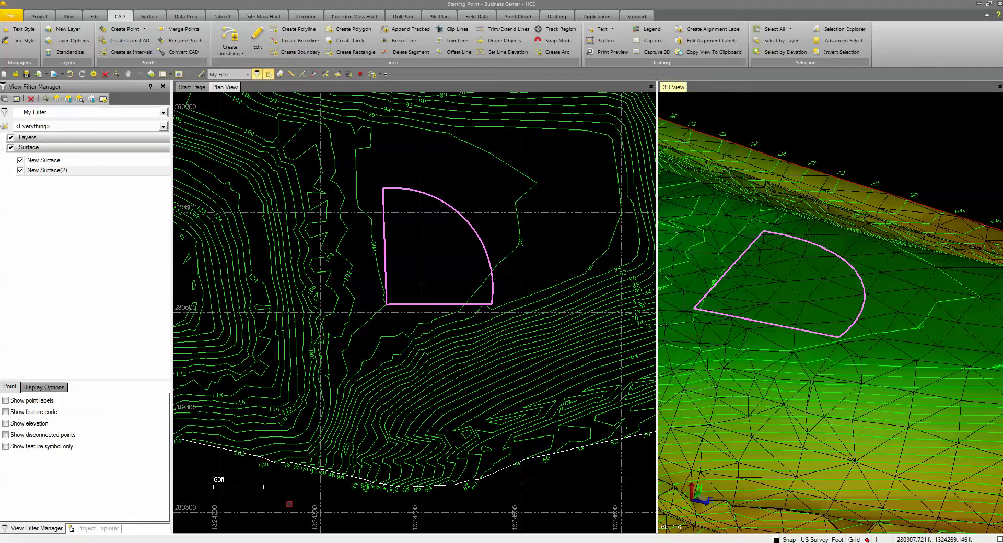